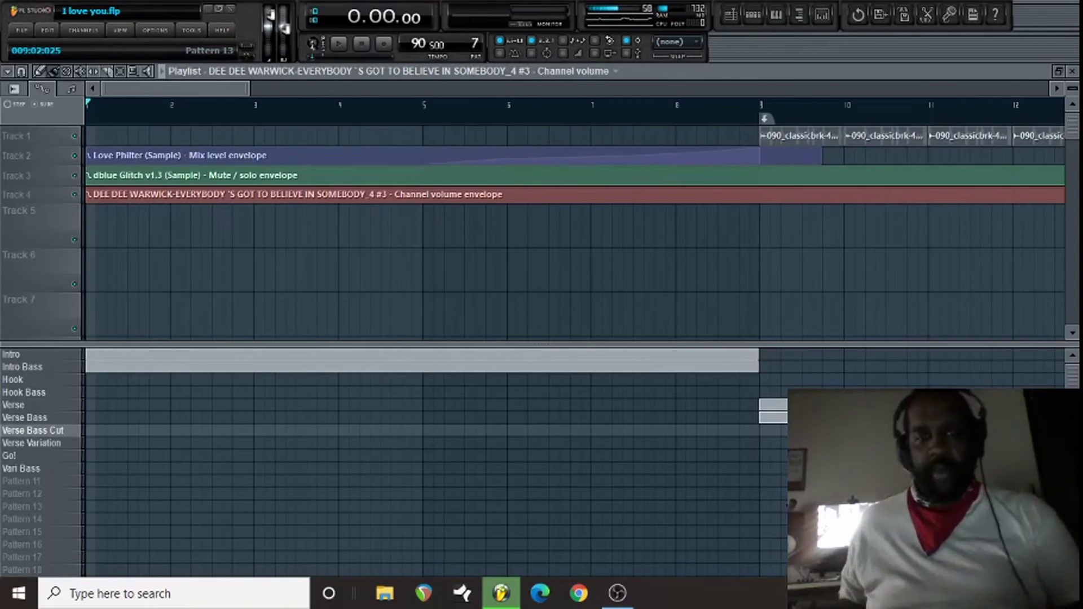
Open the Edison editor in the Master track's first effect slot, play the original sample, and close Edison and the mixer
scroll(645, 239, down, 5)
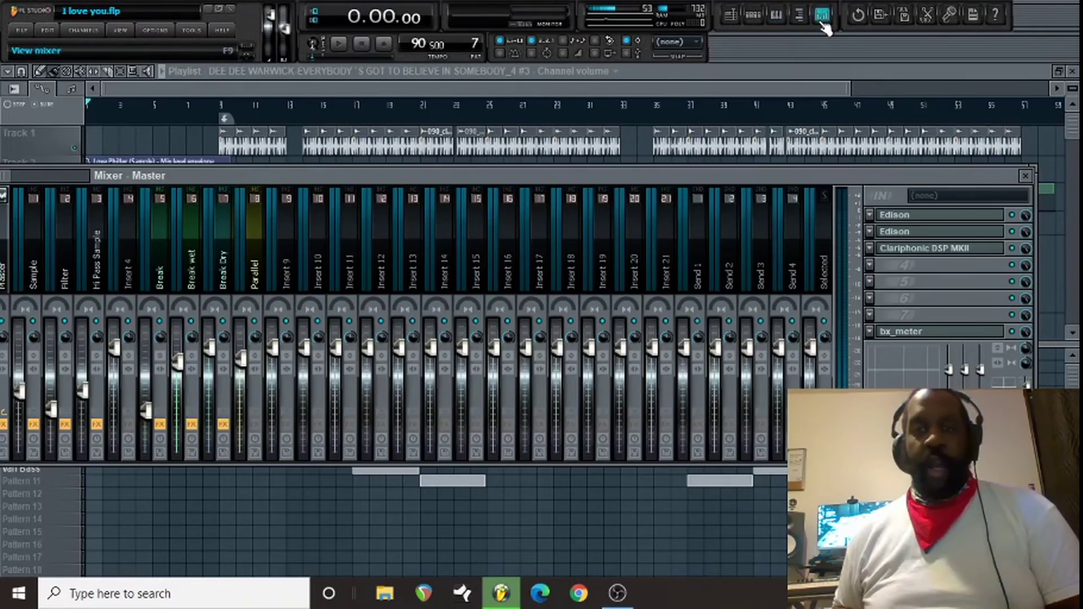
click(822, 15)
click(903, 215)
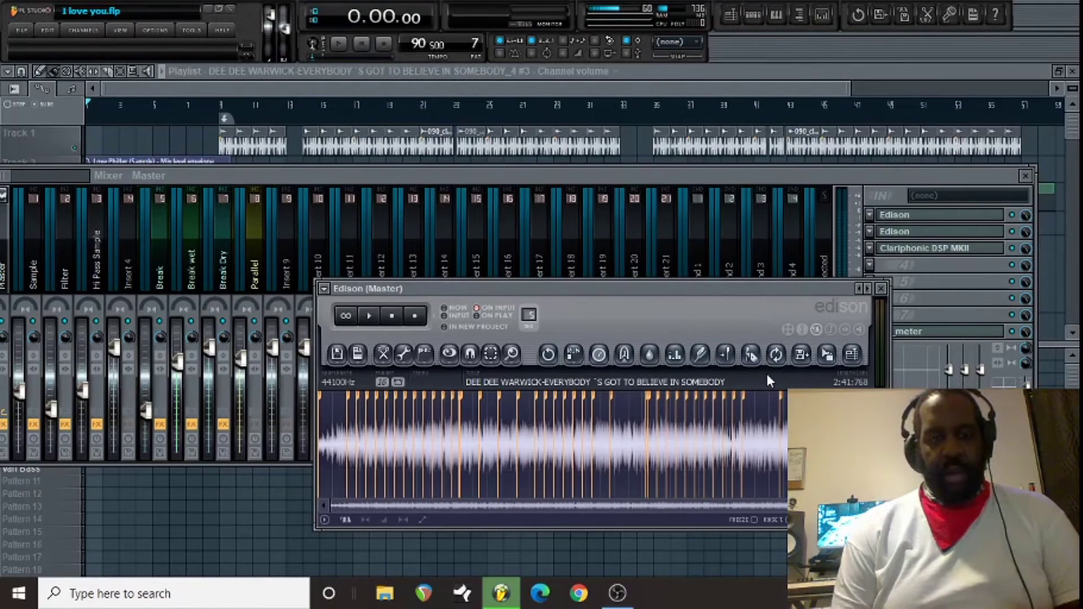
key(space)
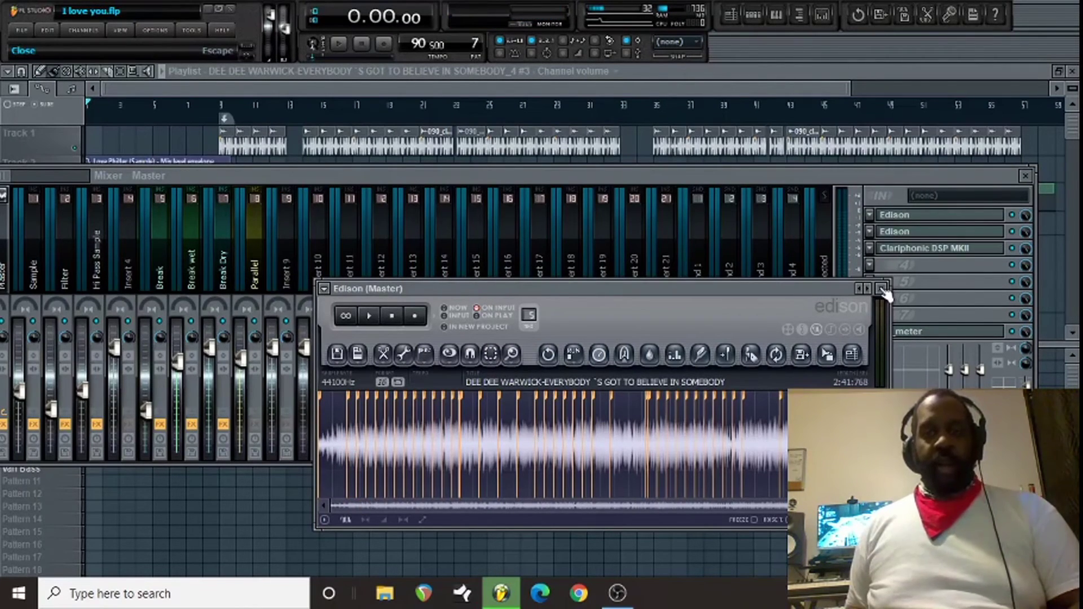
click(882, 288)
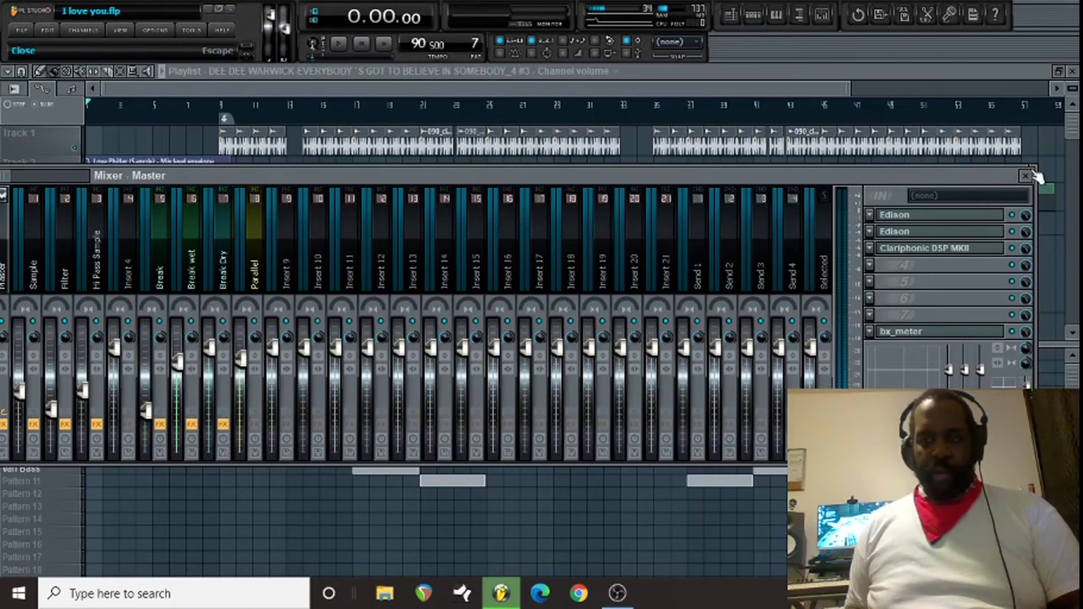
click(1025, 176)
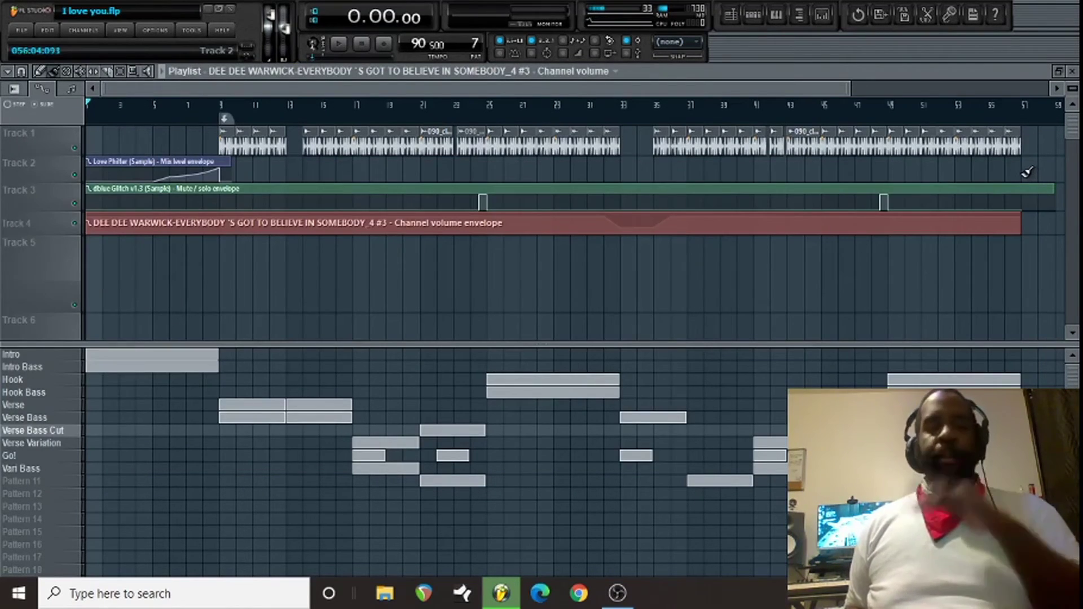
Open the Intro pattern's piano roll for the first sliced sample channel, play the slice sequence, and close the piano roll
click(36, 357)
key(F6)
right_click(167, 213)
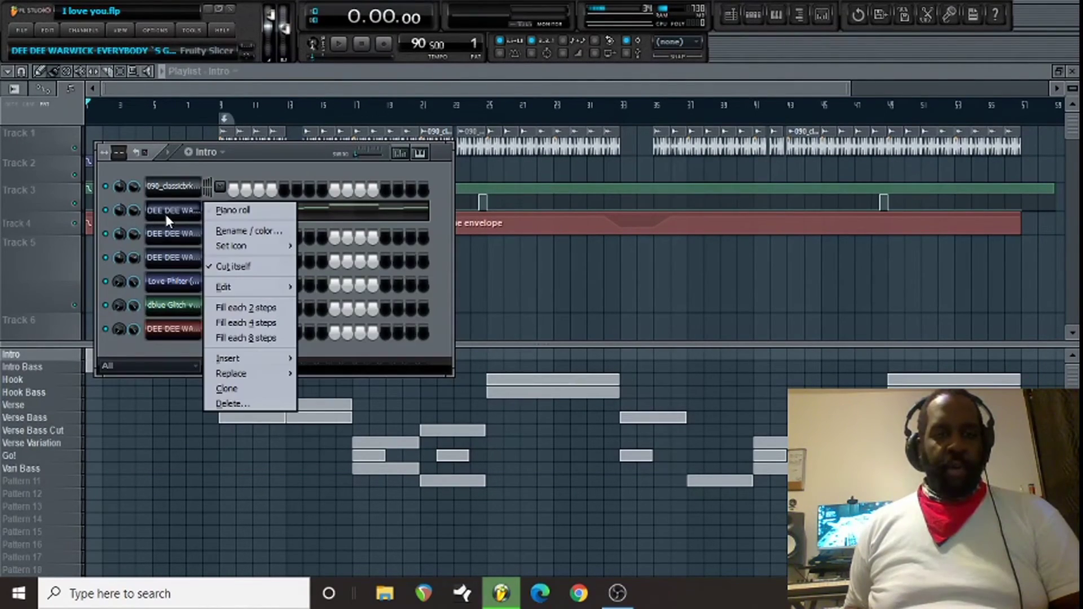
click(232, 211)
scroll(397, 340, down, 3)
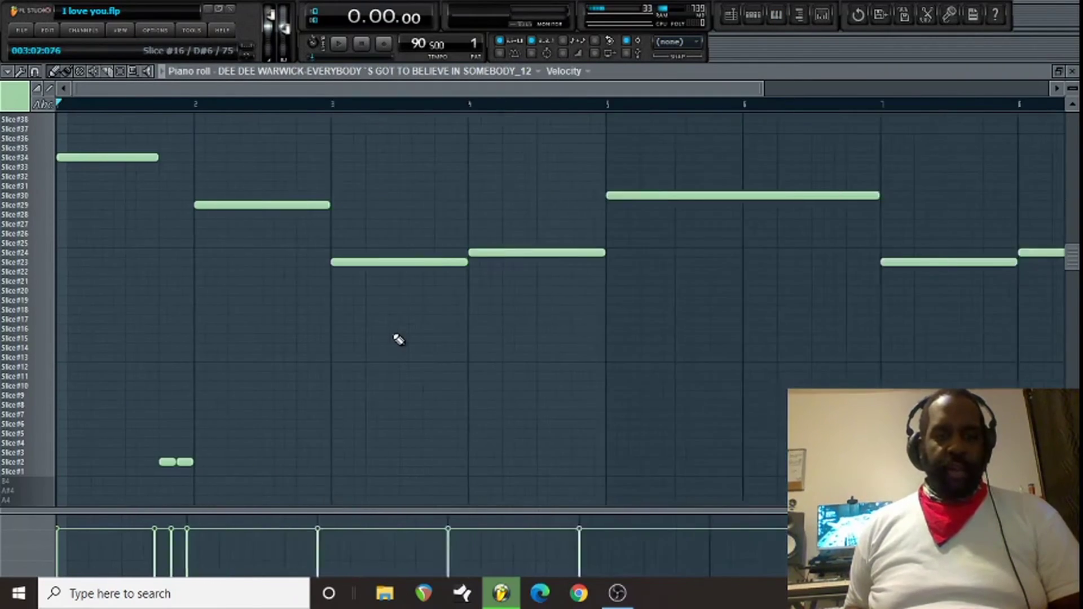
key(space)
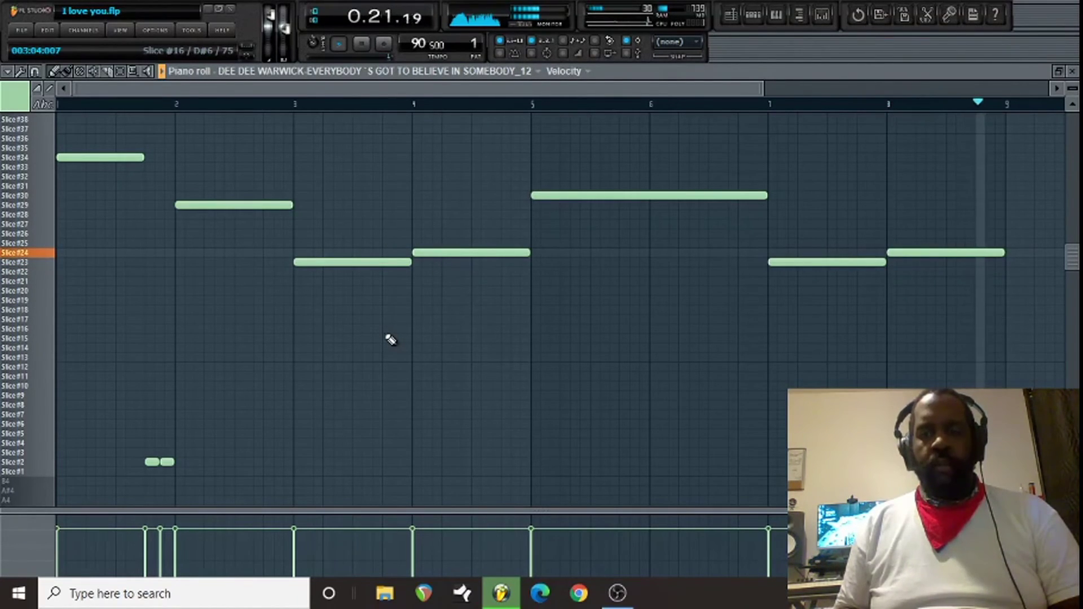
key(space)
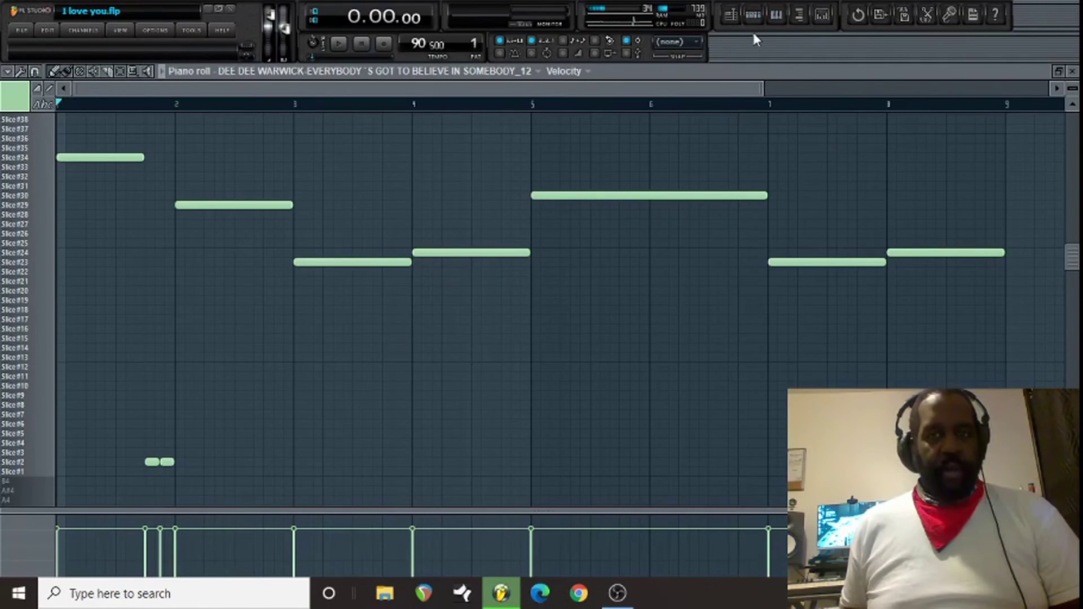
click(1073, 72)
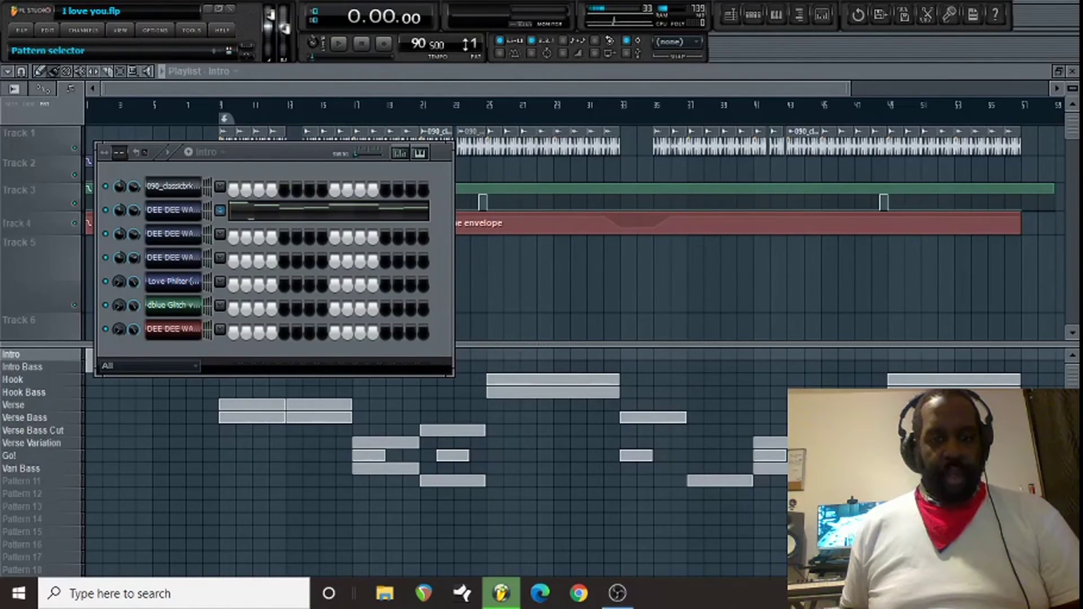
Inspect the Intro Bass pattern's Filter mixer track effects, Q1 Stereo, CamelCrusher, Fruity Parametric EQ 2 and RBass Stereo, and play the pattern
scroll(461, 42, up, 1)
click(174, 262)
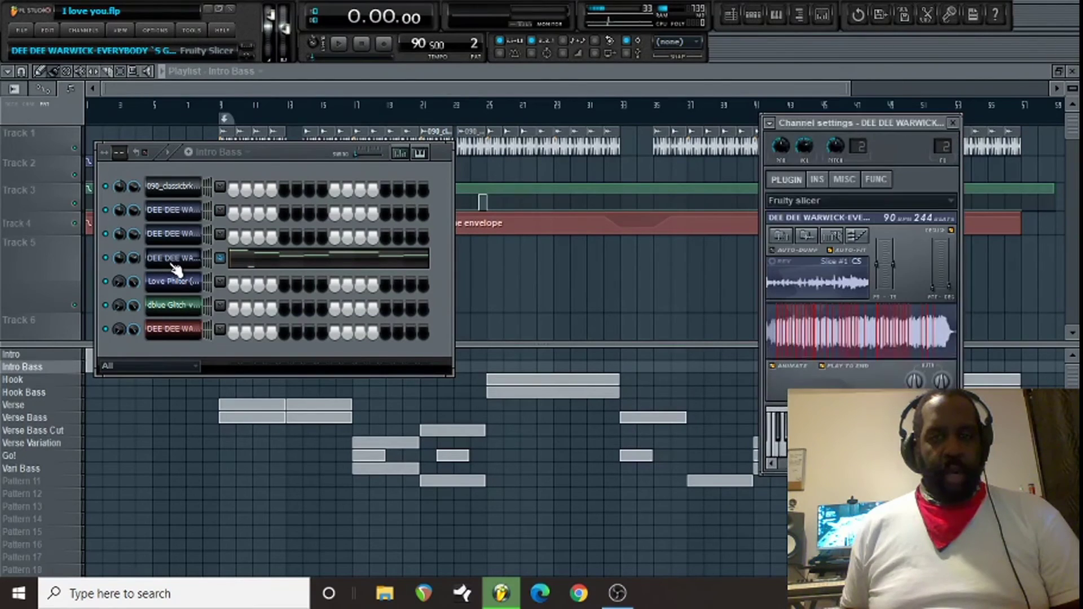
key(F9)
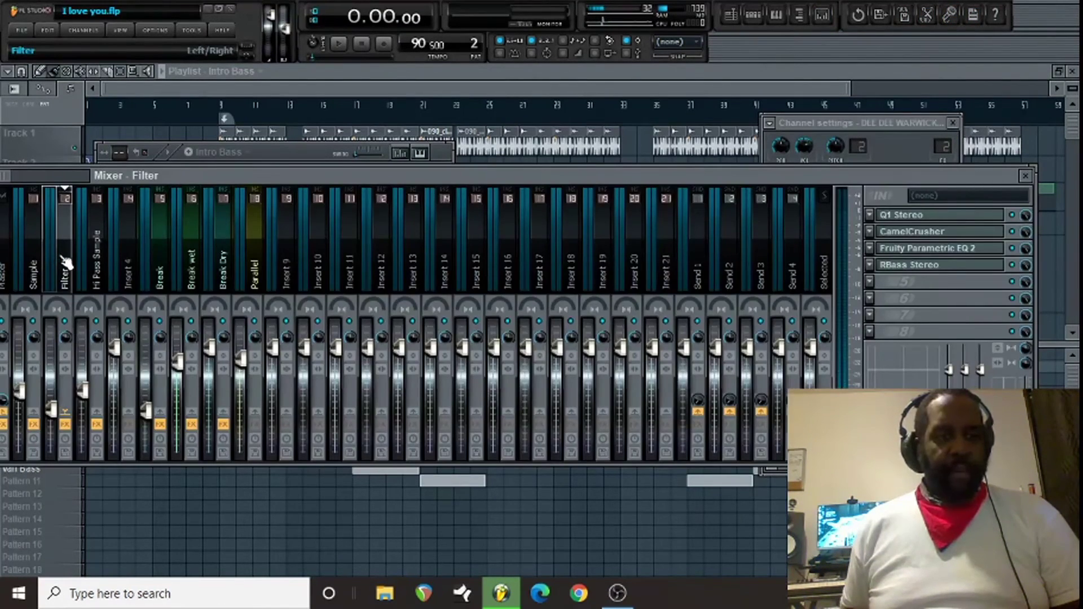
click(938, 216)
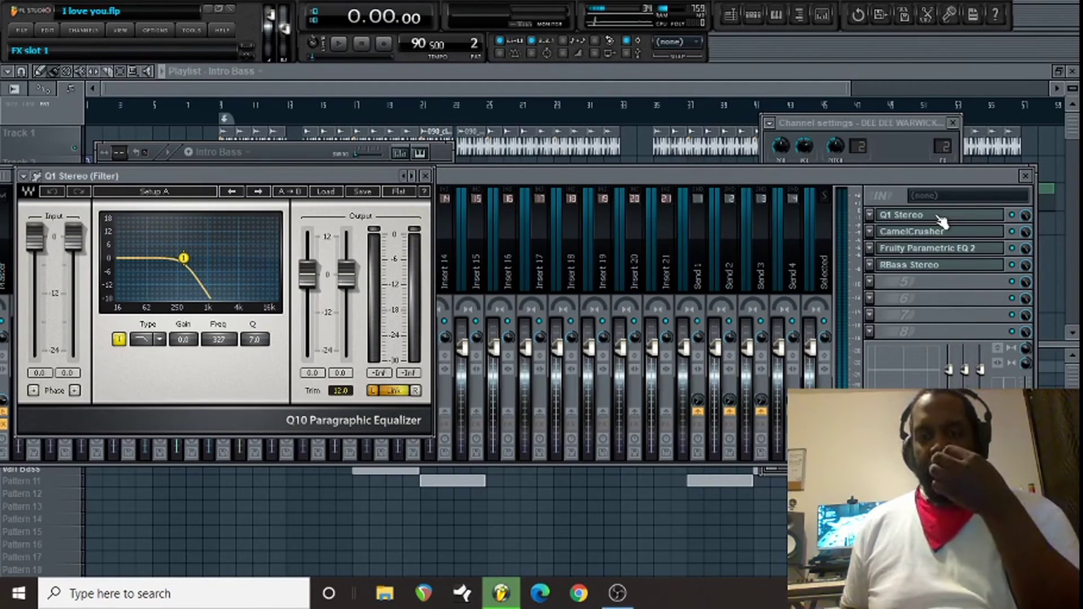
click(941, 233)
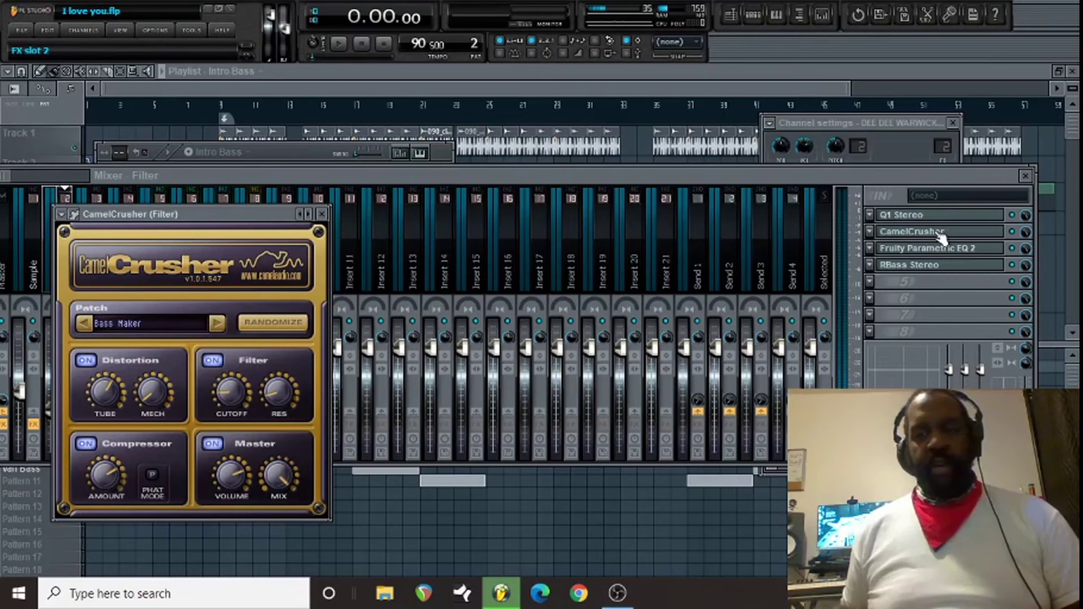
click(943, 248)
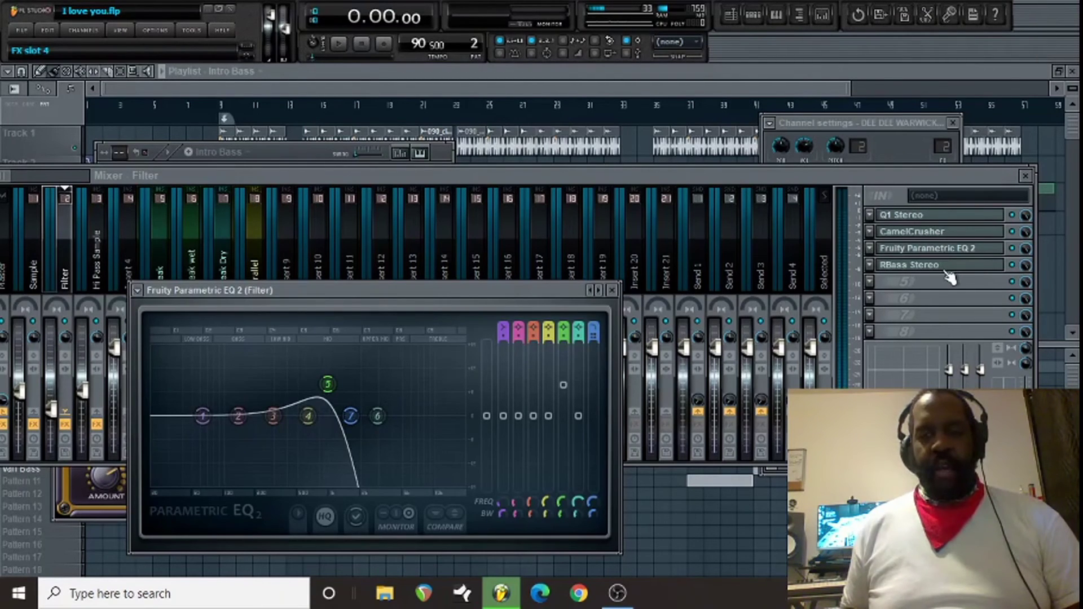
click(947, 270)
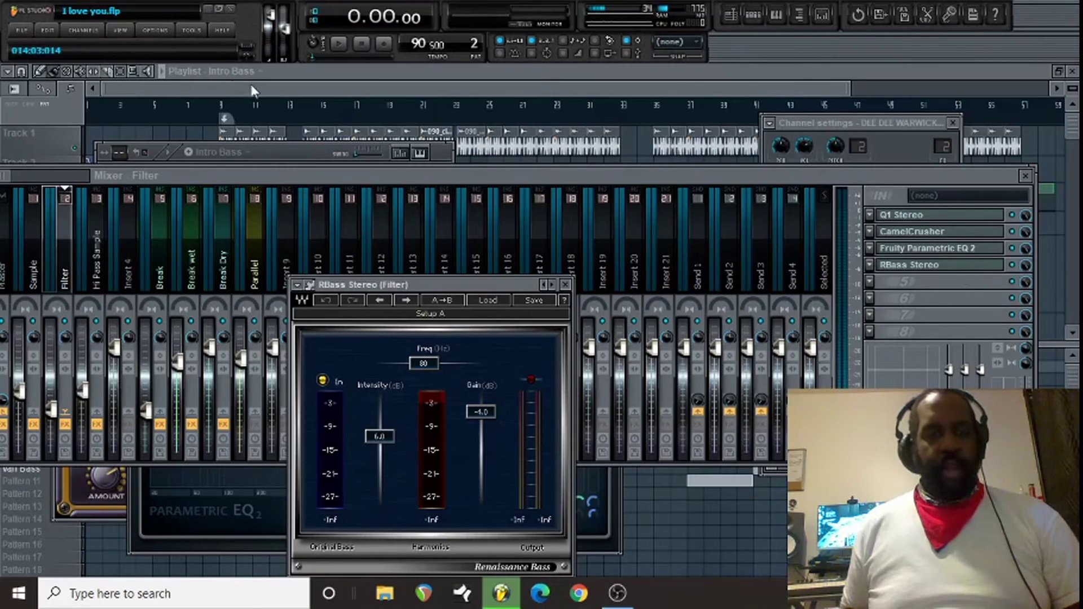
click(339, 45)
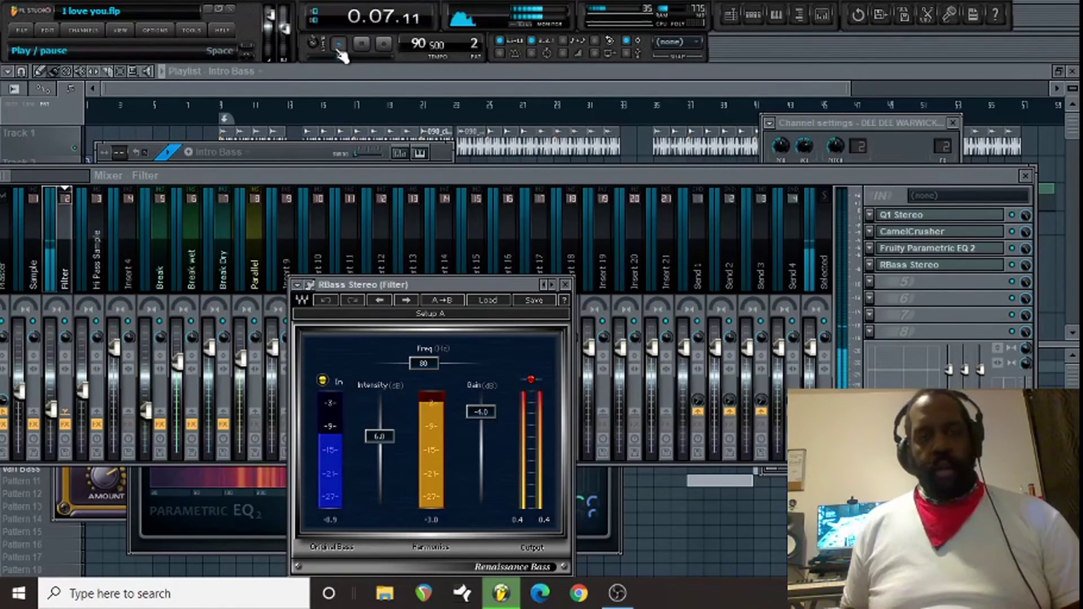
click(361, 45)
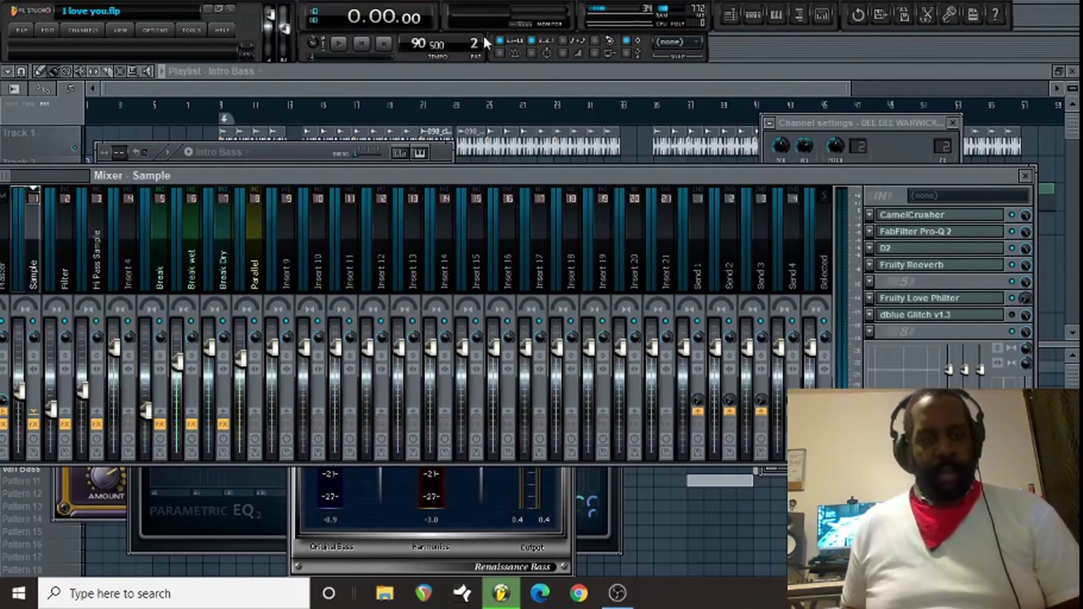
Inspect the Sample mixer track's effects: CamelCrusher, FabFilter Pro-Q 2, D2, Fruity Reeverb, Fruity Love Philter and dblue Glitch
click(967, 219)
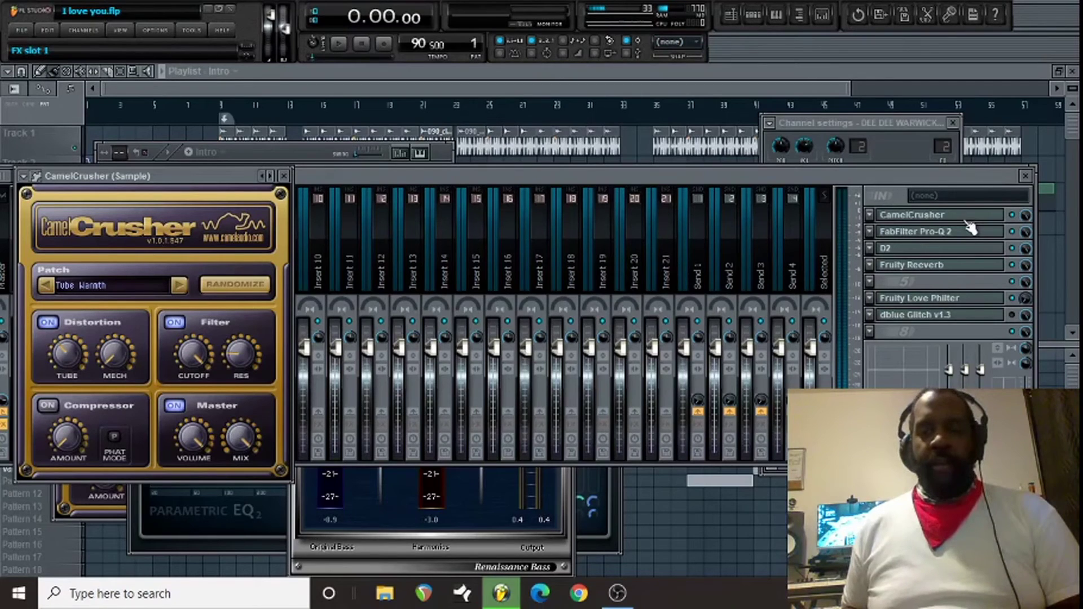
click(966, 232)
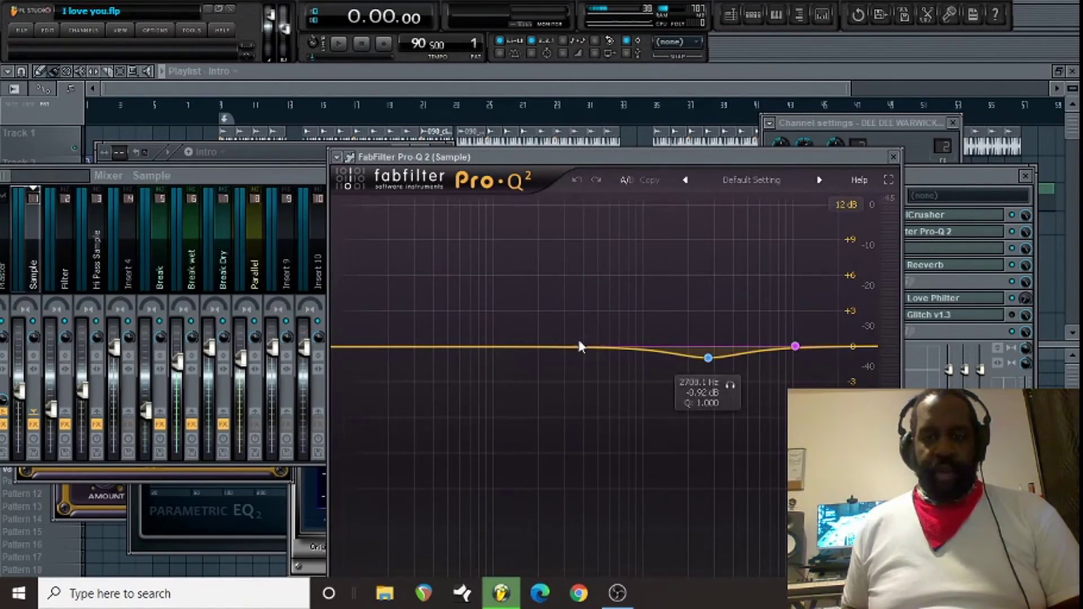
click(894, 158)
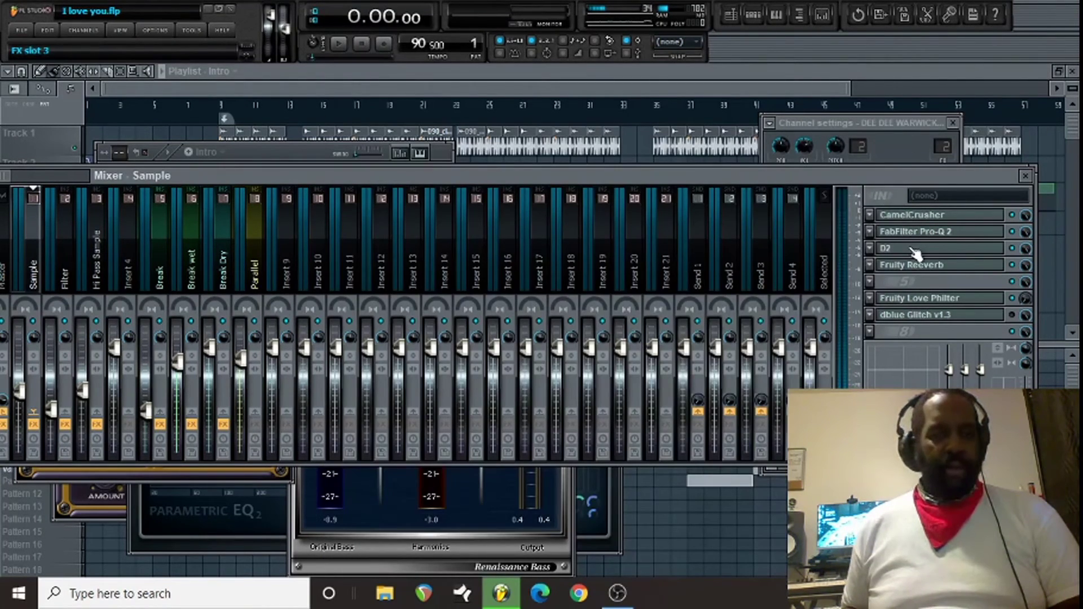
click(915, 248)
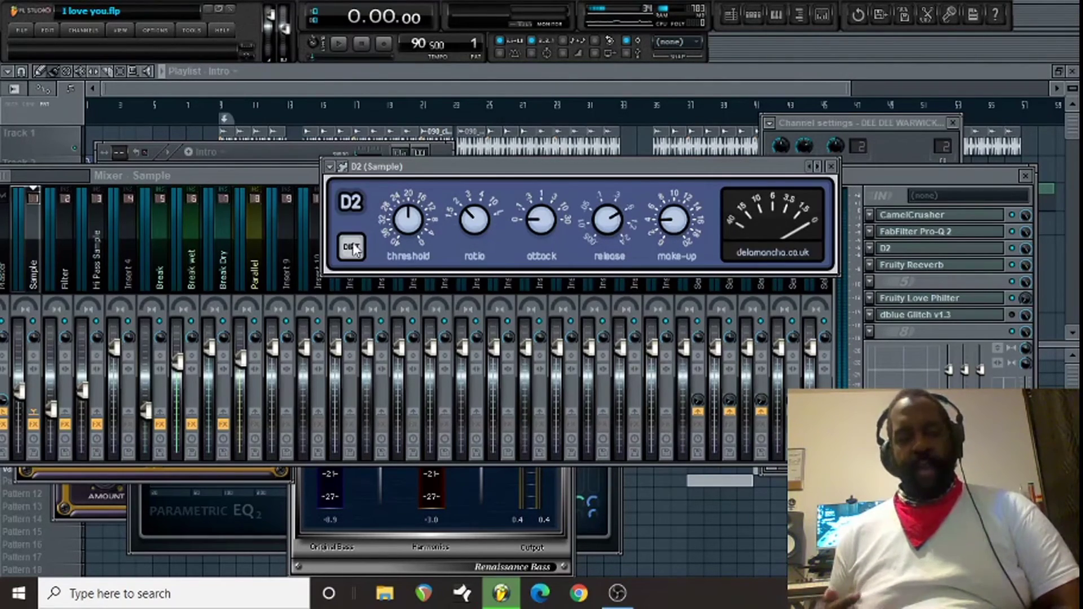
click(943, 272)
click(942, 298)
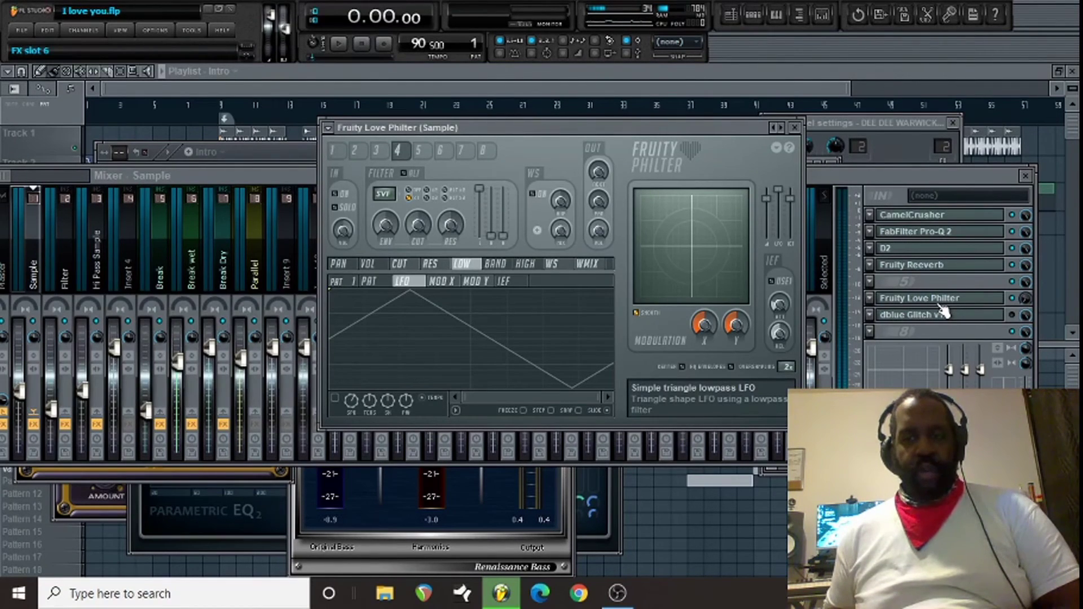
click(943, 315)
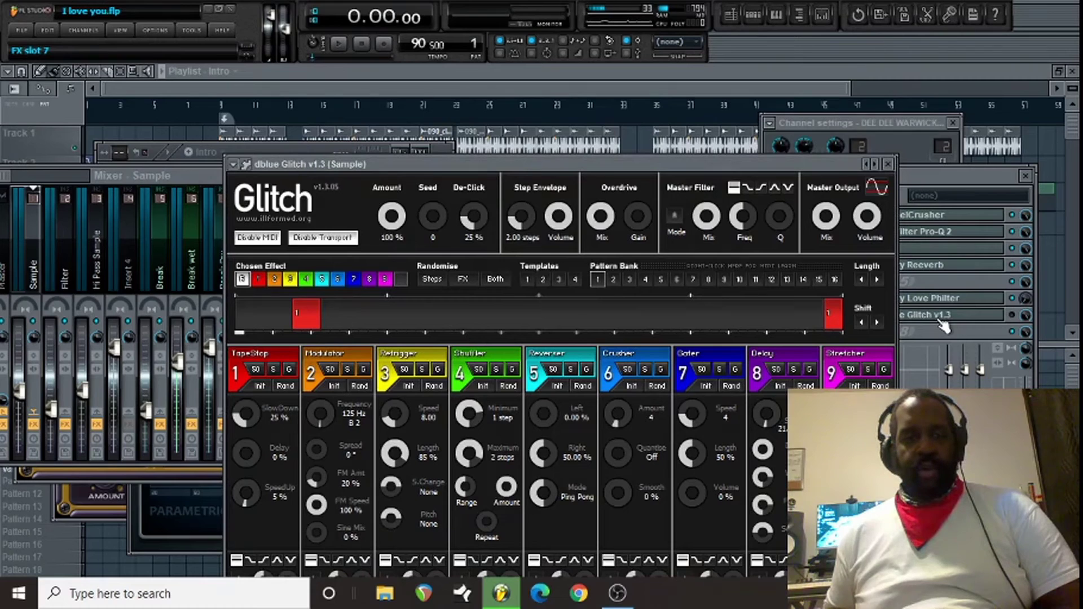
click(940, 316)
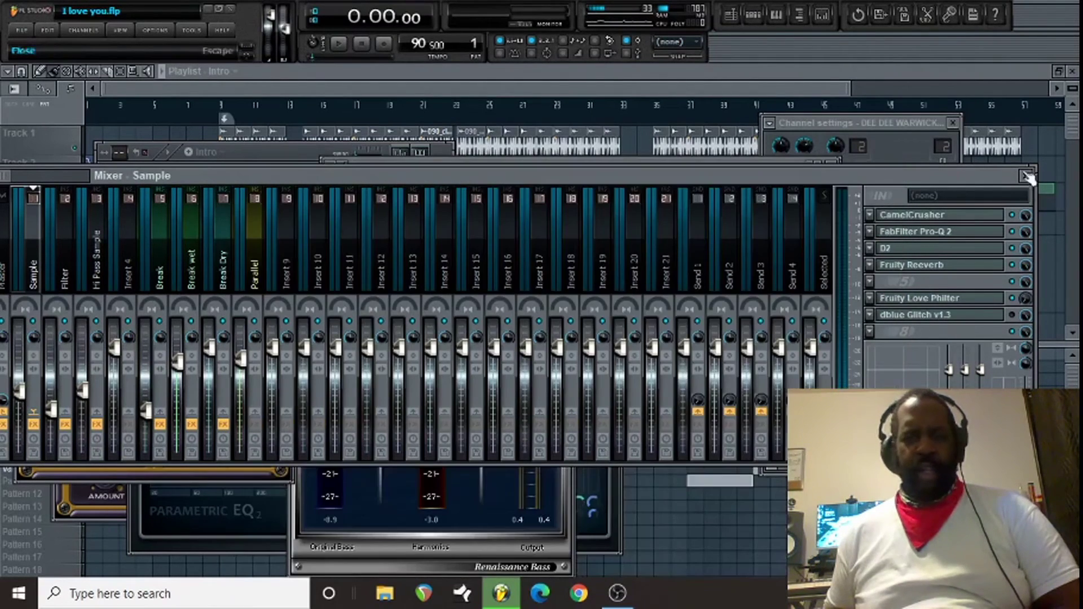
Close the mixer, the channel settings and all remaining effect plugin windows
click(1025, 176)
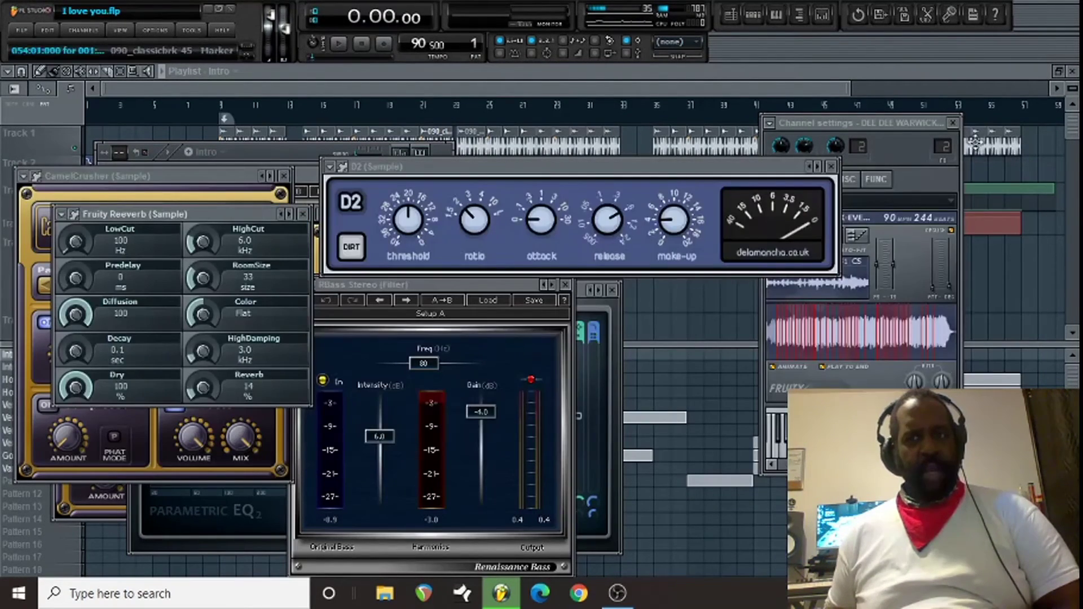
click(953, 123)
click(831, 166)
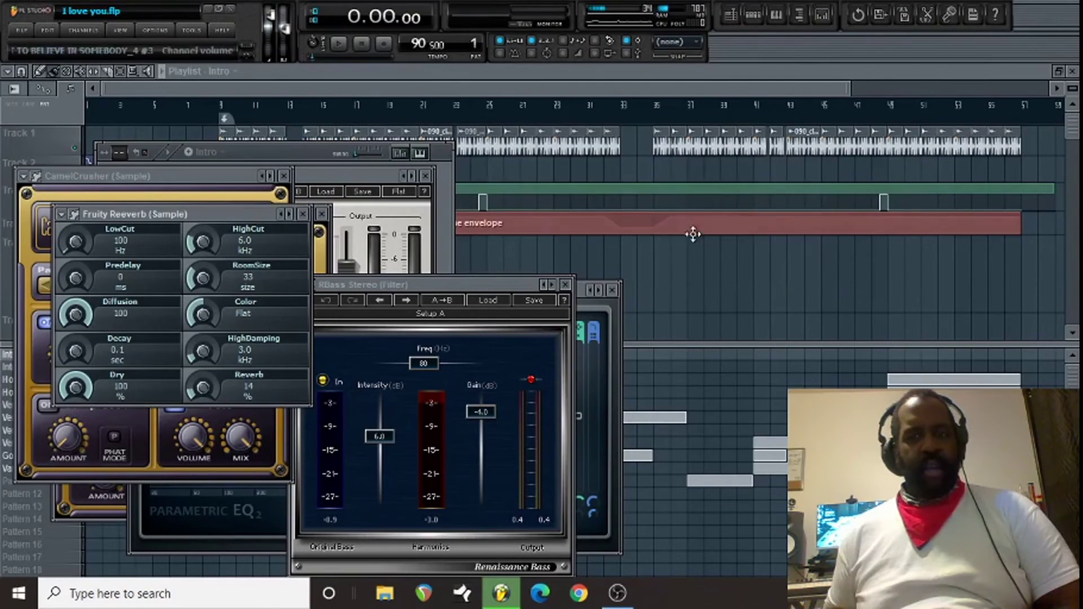
click(565, 285)
click(303, 214)
click(289, 177)
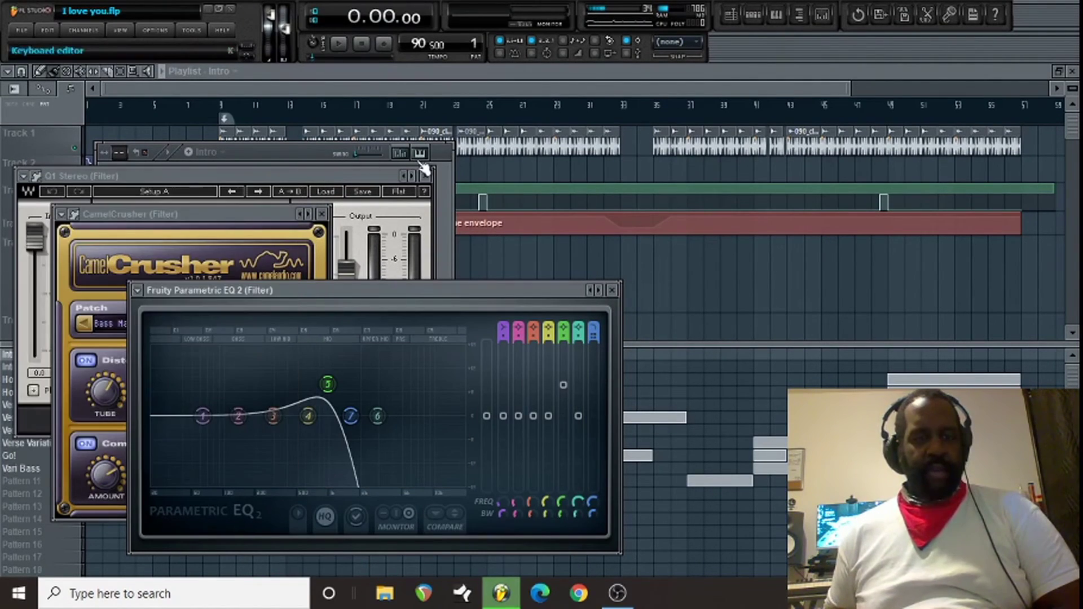
click(435, 170)
click(432, 170)
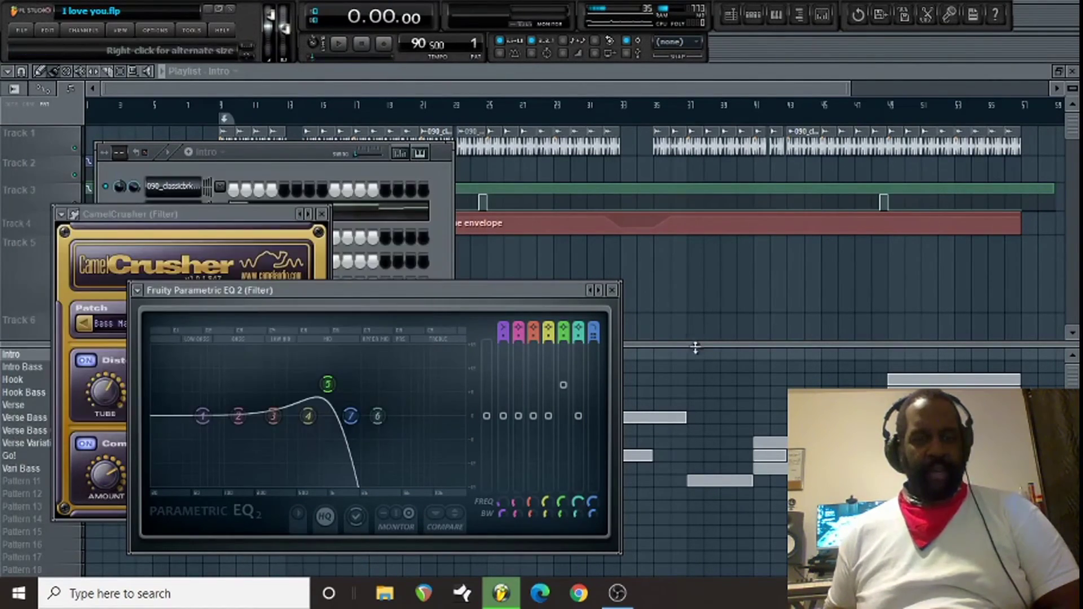
click(613, 290)
click(321, 213)
Return to the full playlist and play the arrangement's Intro section in song mode
click(240, 87)
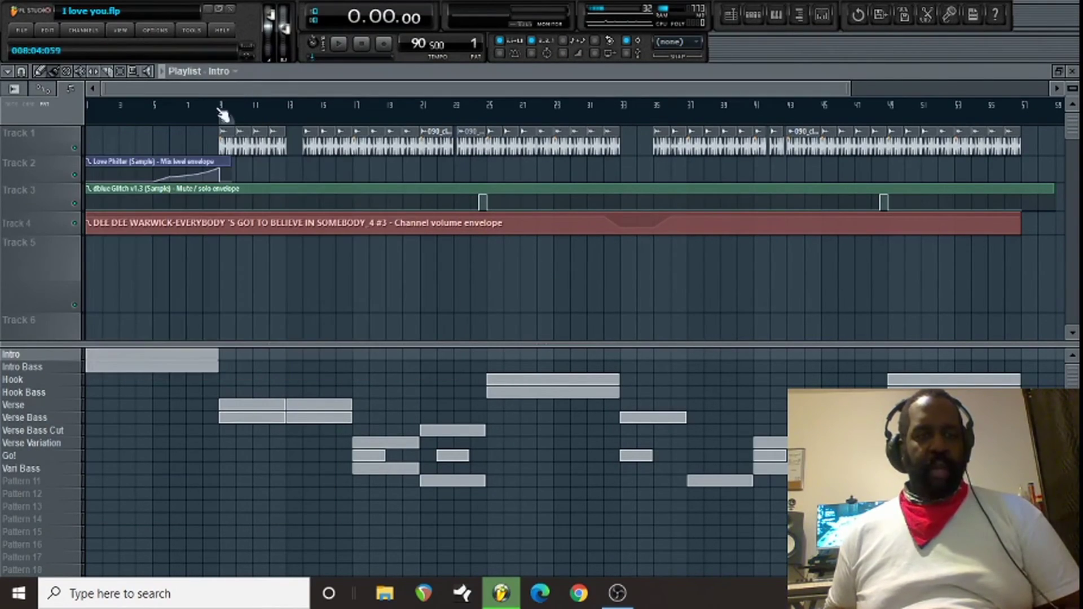
key(space)
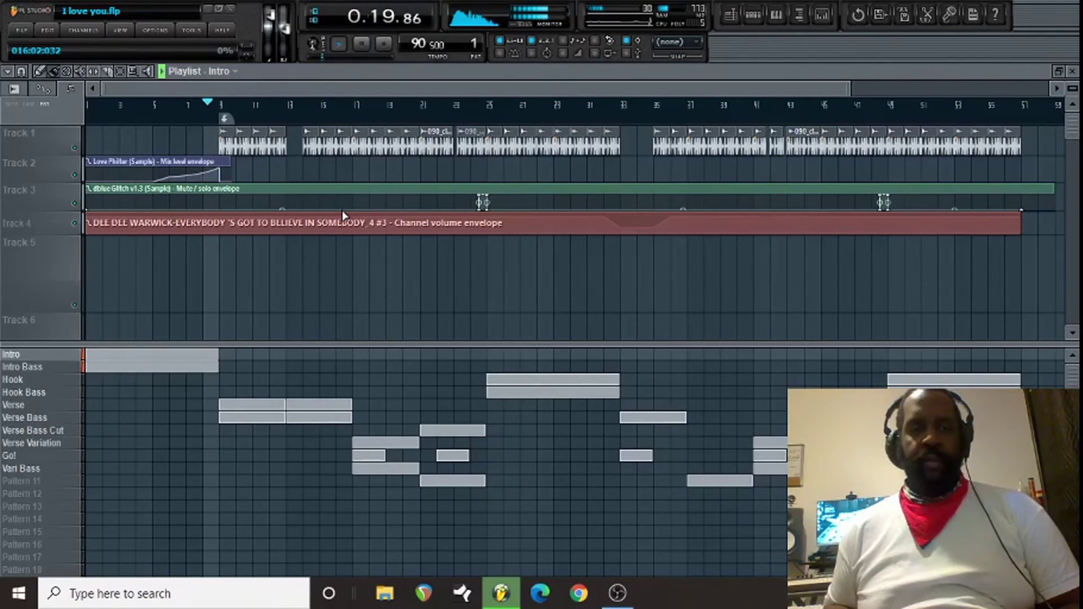
key(space)
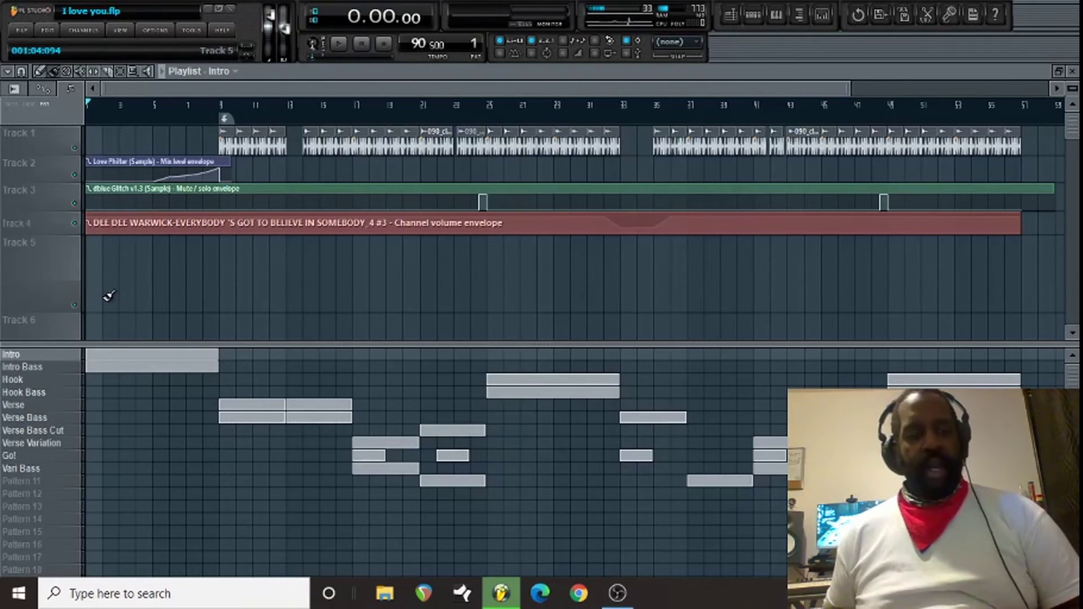
Open the Verse pattern's piano roll for the first sliced sample channel and show all of its slice notes
click(28, 406)
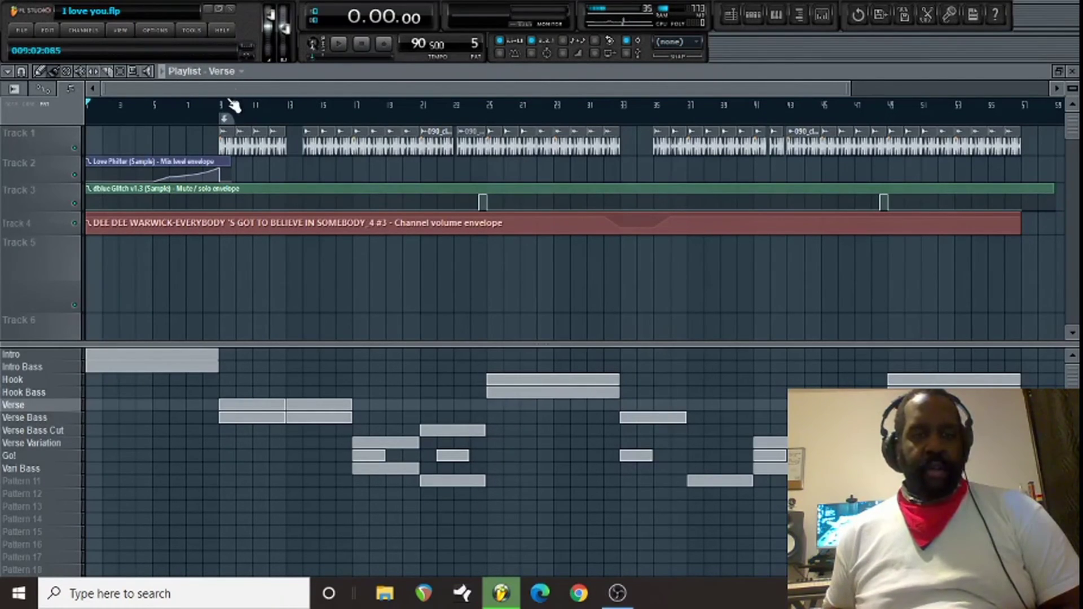
click(754, 14)
right_click(198, 210)
click(226, 210)
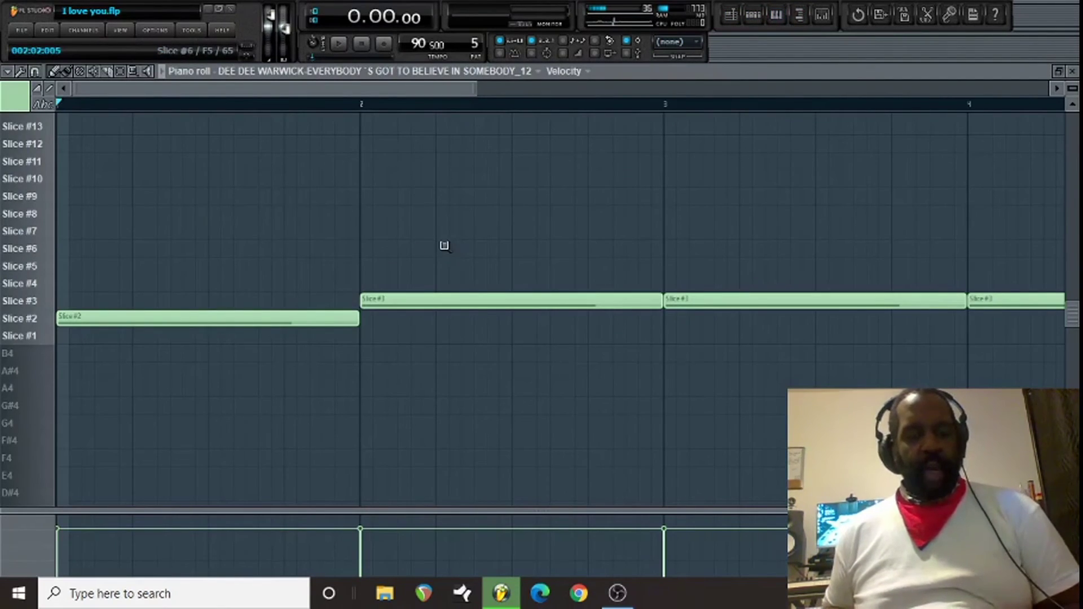
scroll(445, 246, down, 2)
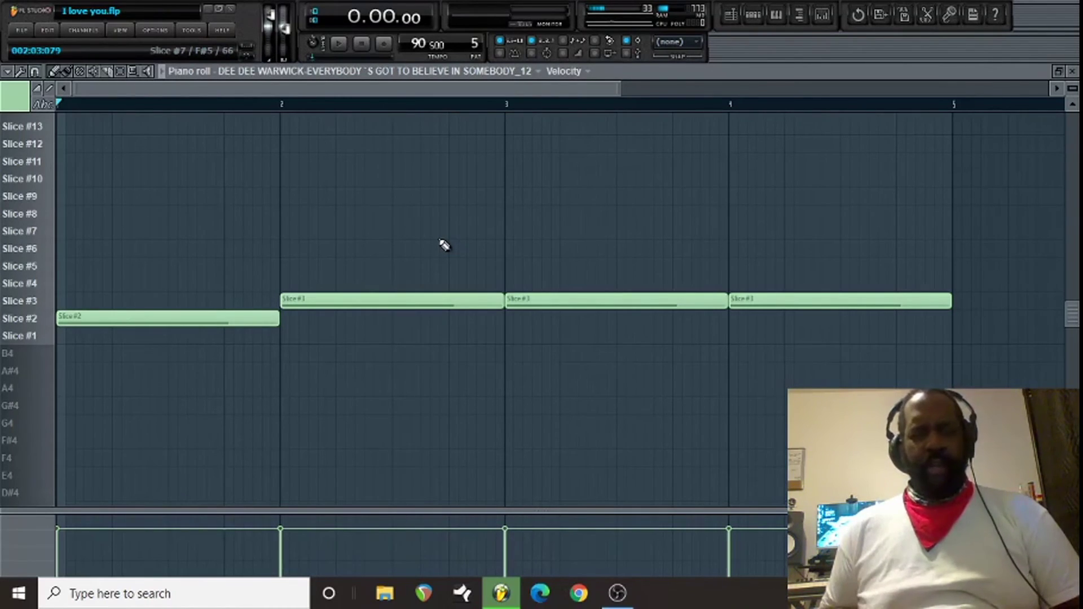
Play the Verse pattern's slice notes in the piano roll, stop playback and return to the playlist
key(space)
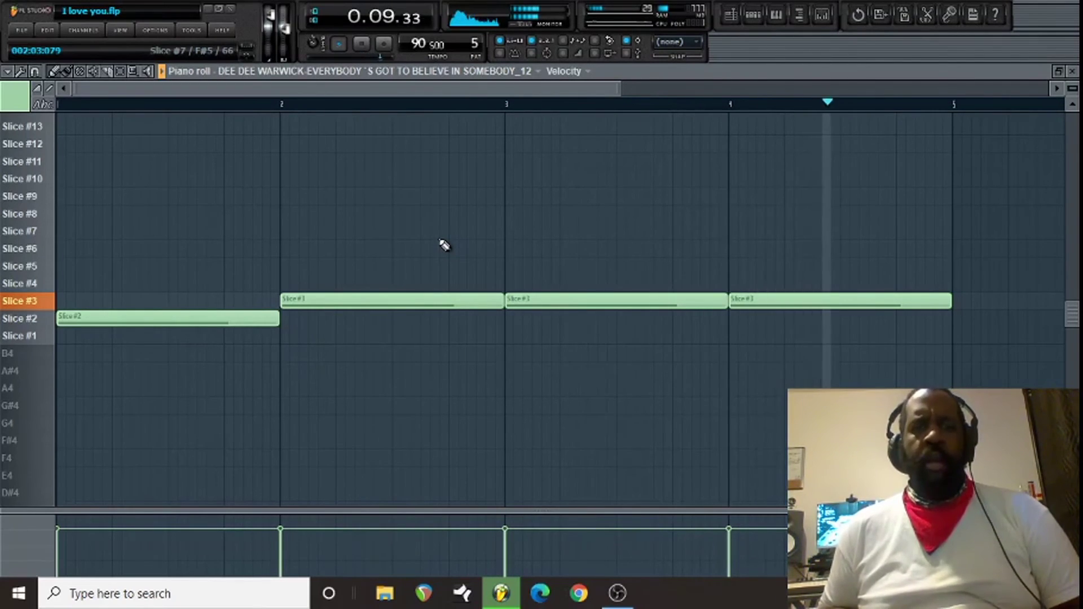
key(space)
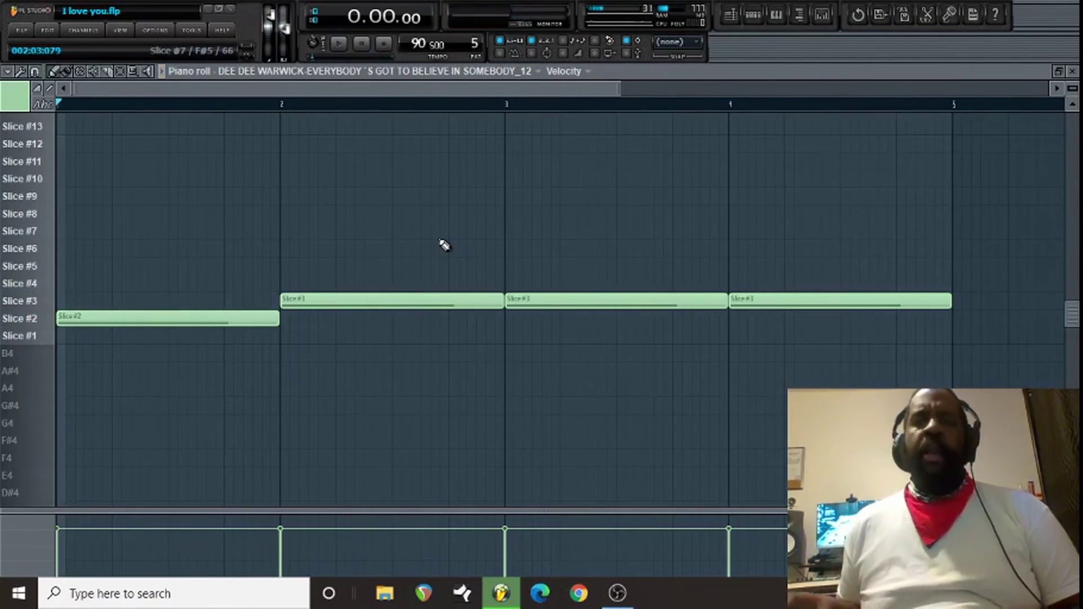
click(753, 15)
click(731, 15)
Open the Verse Variation pattern's piano roll for the first sliced sample channel, show its highest slice note and play the pattern
click(54, 418)
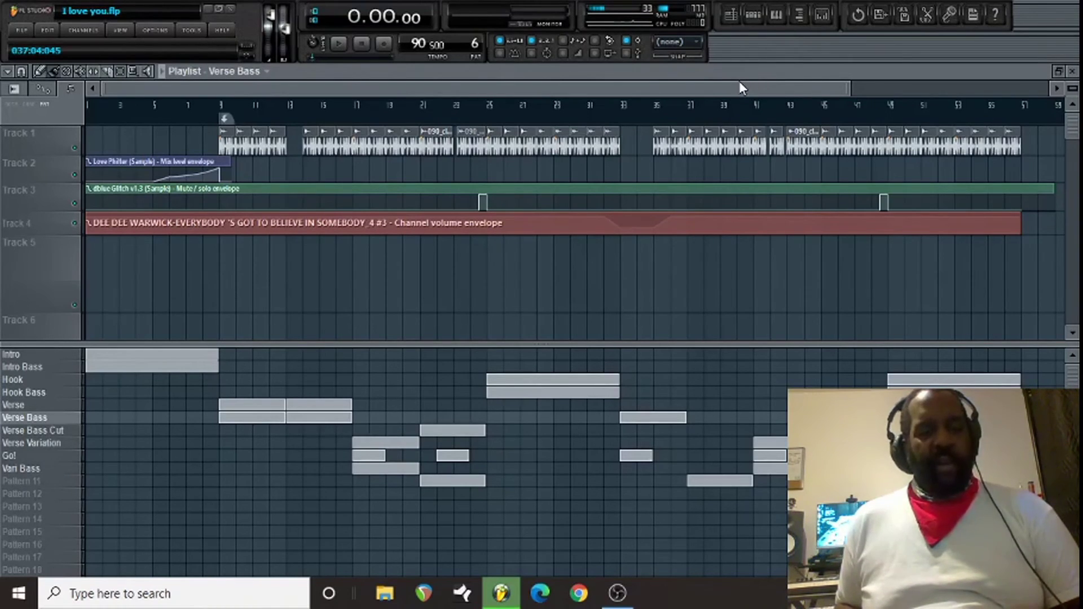
click(75, 444)
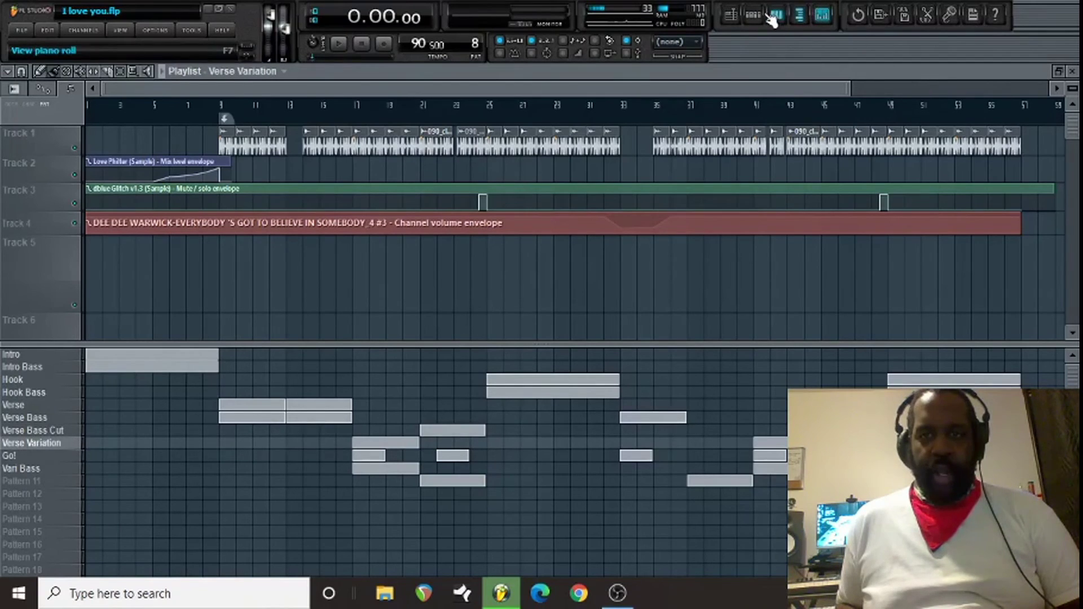
click(755, 16)
click(776, 16)
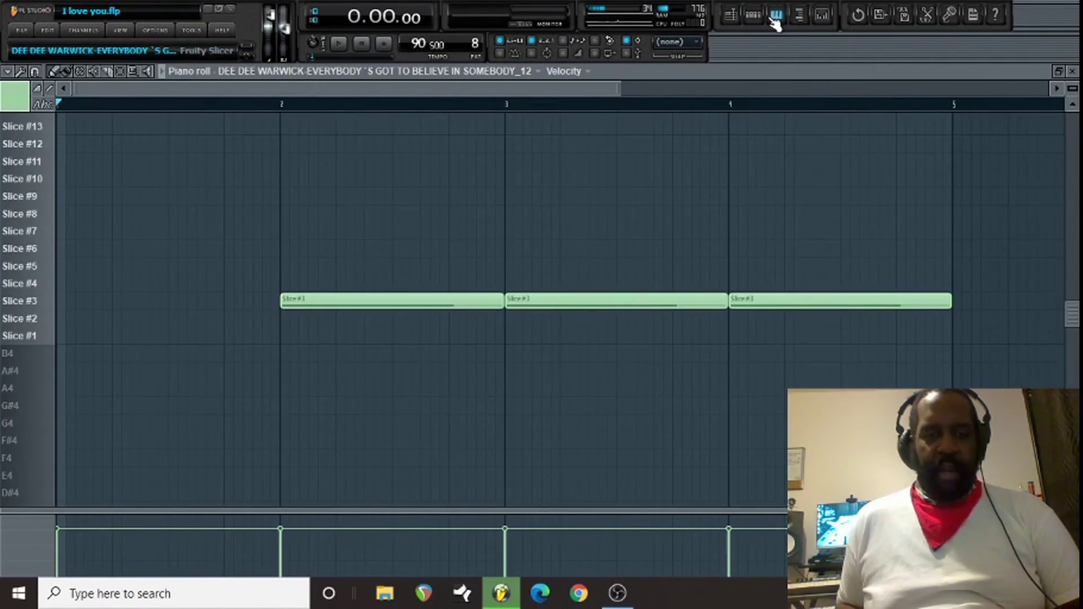
scroll(801, 215, up, 3)
key(space)
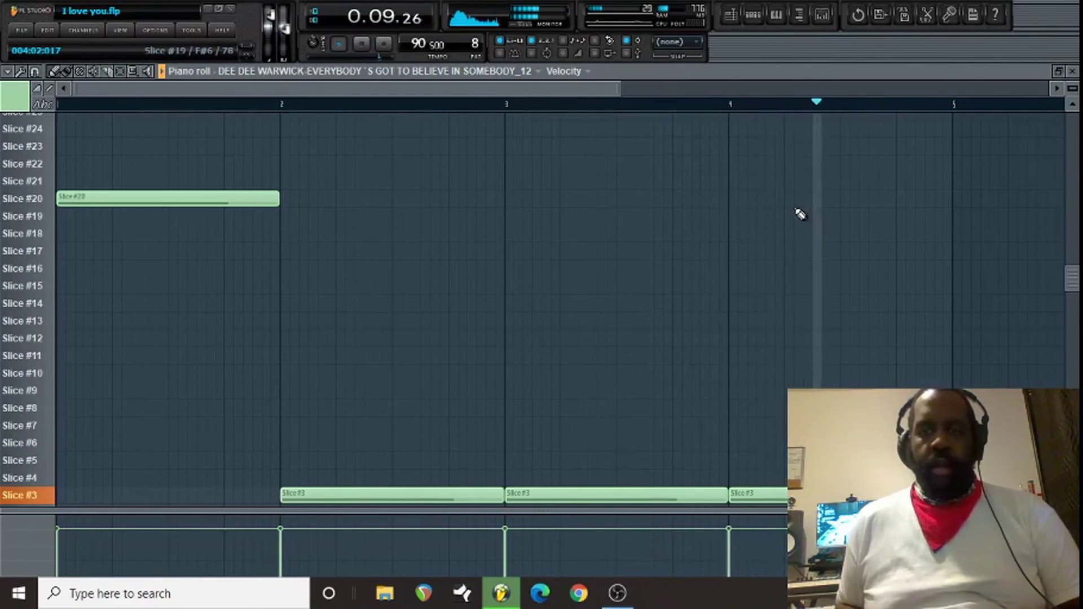
key(space)
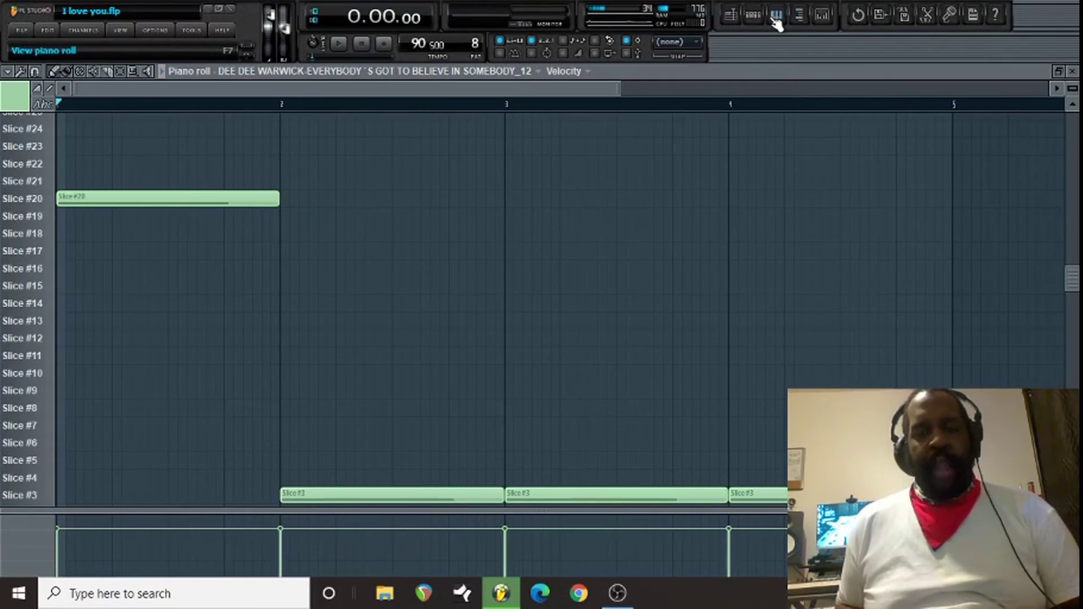
Close the piano roll, select the Go! pattern and show its channels in the step sequencer
click(776, 20)
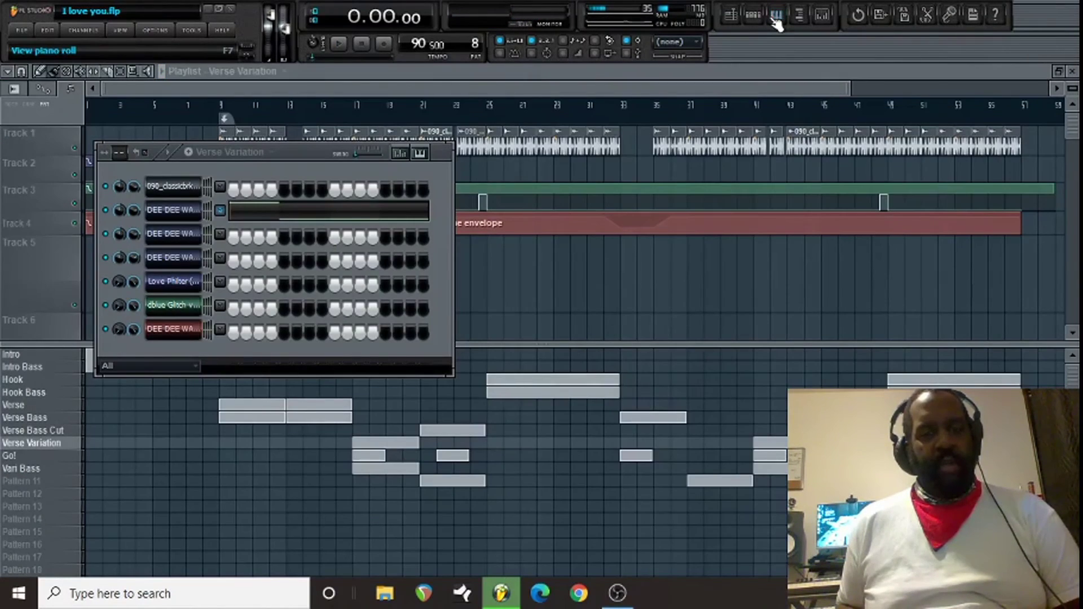
click(82, 456)
click(754, 15)
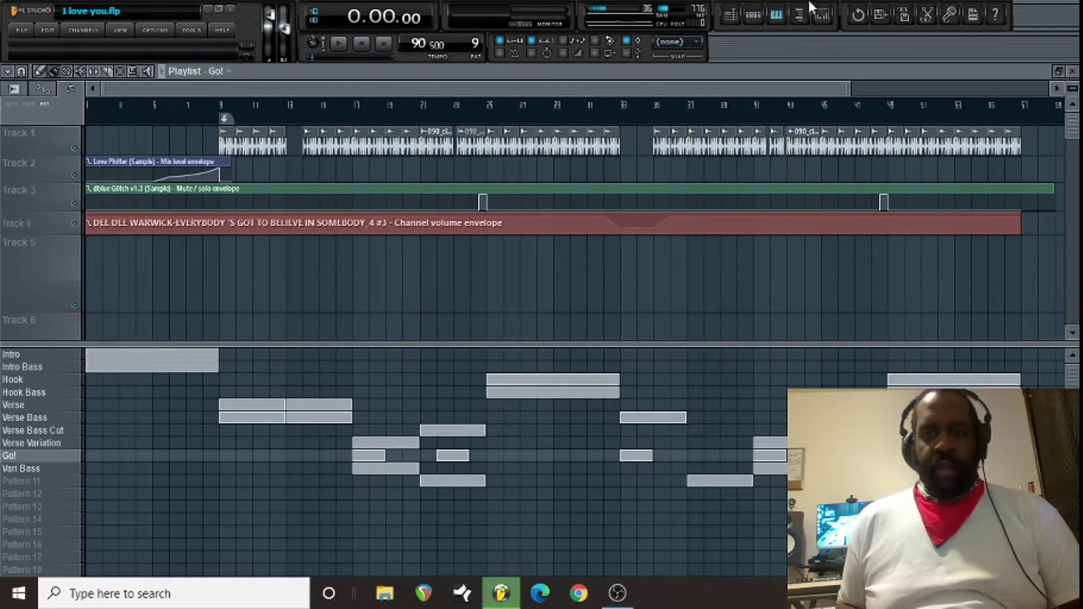
click(753, 18)
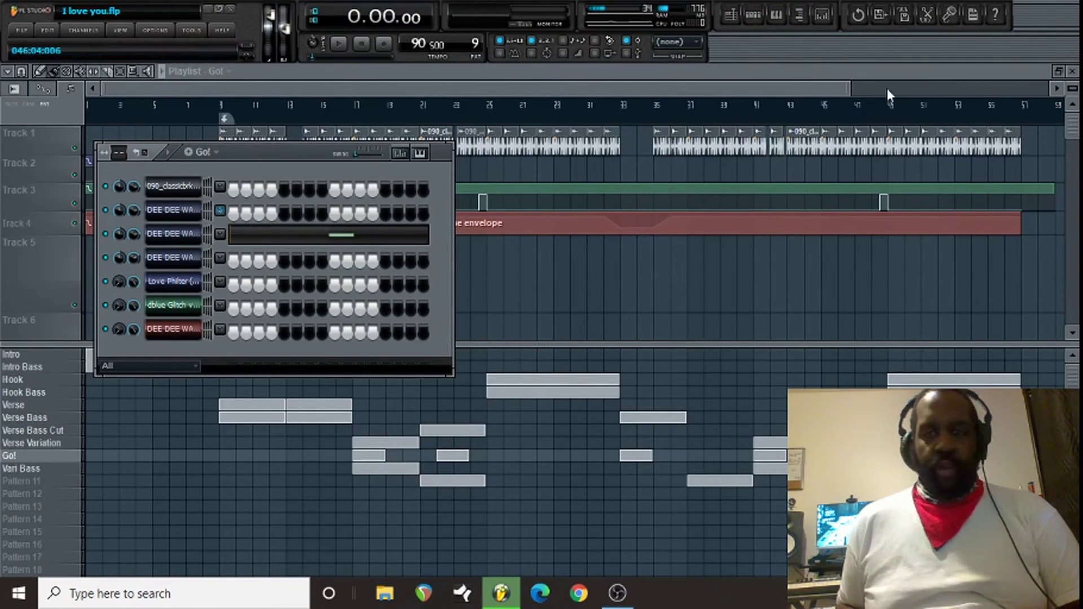
Check the effects on the Hi Pass Sample mixer track, close the mixer and play the Go! pattern
click(801, 22)
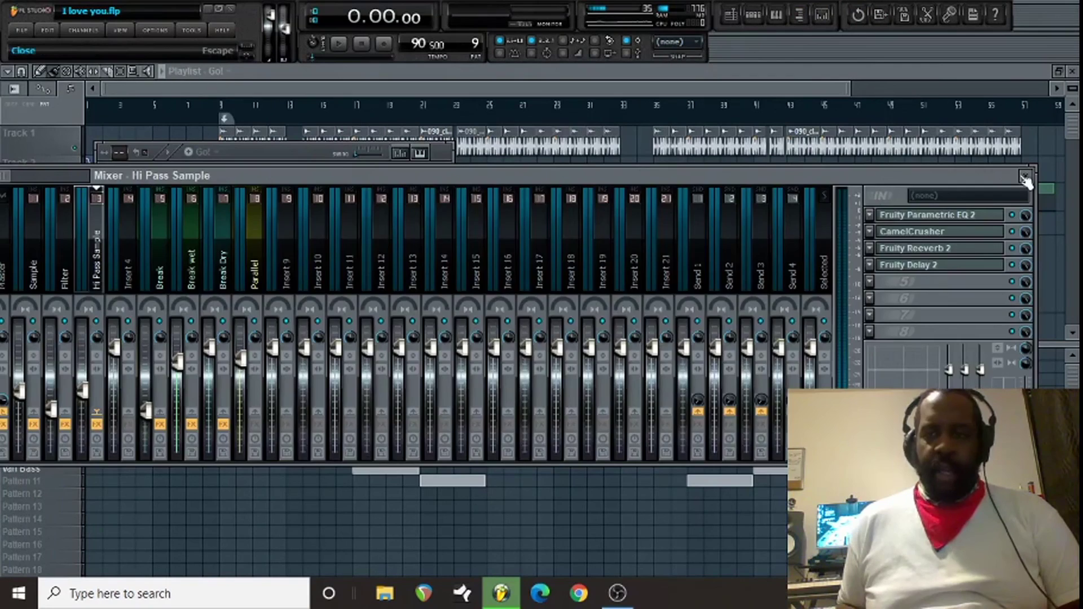
click(1026, 176)
key(space)
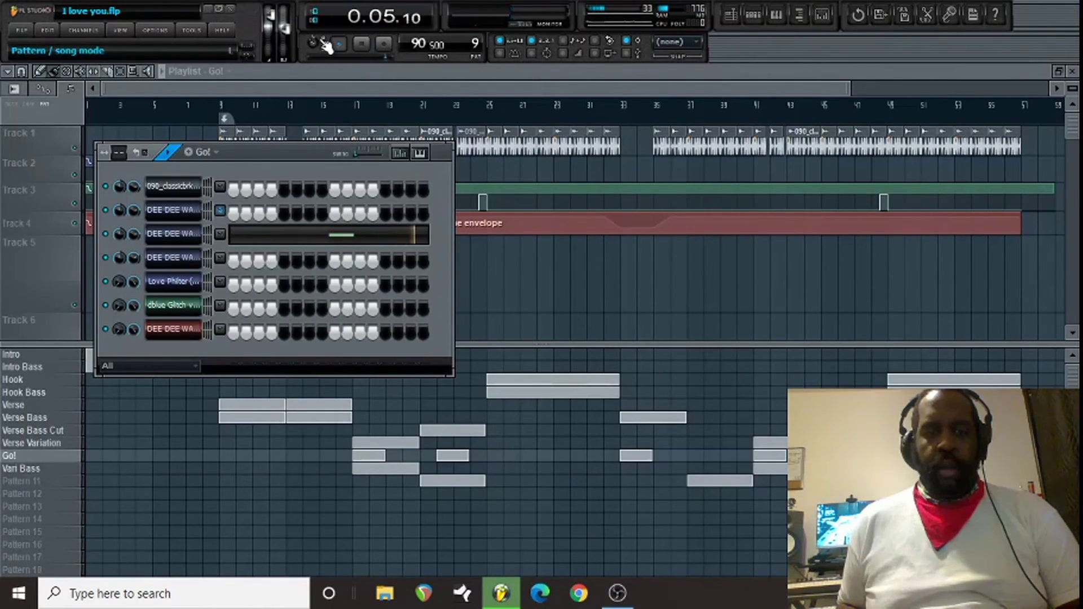
key(space)
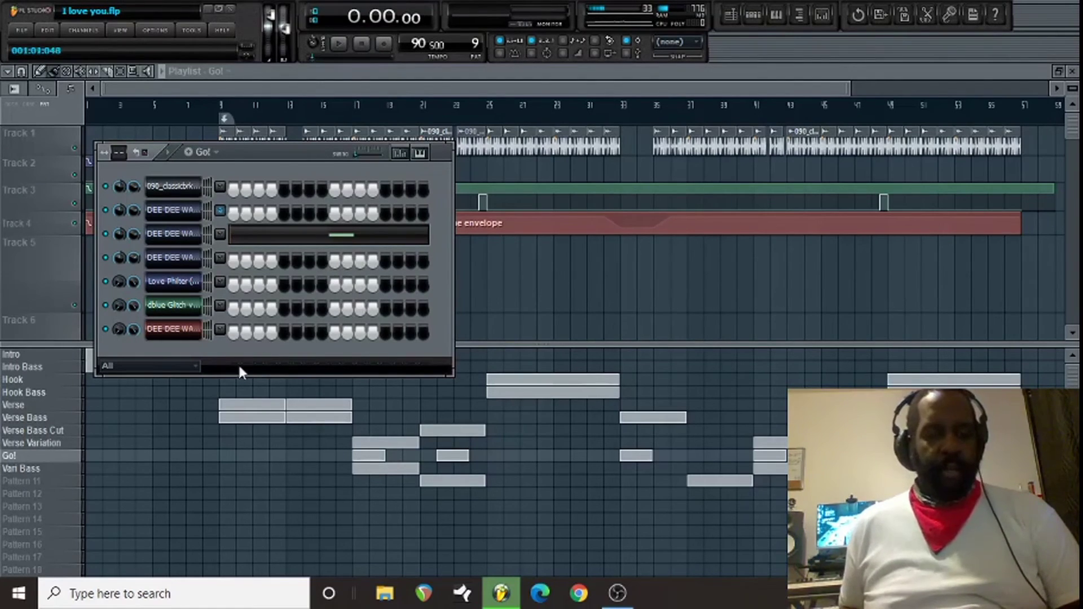
Mute playlist Track 1 and play the arrangement from bar 17 in song mode to hear Go! over the Verse Variation
drag(445, 154, 472, 244)
click(74, 148)
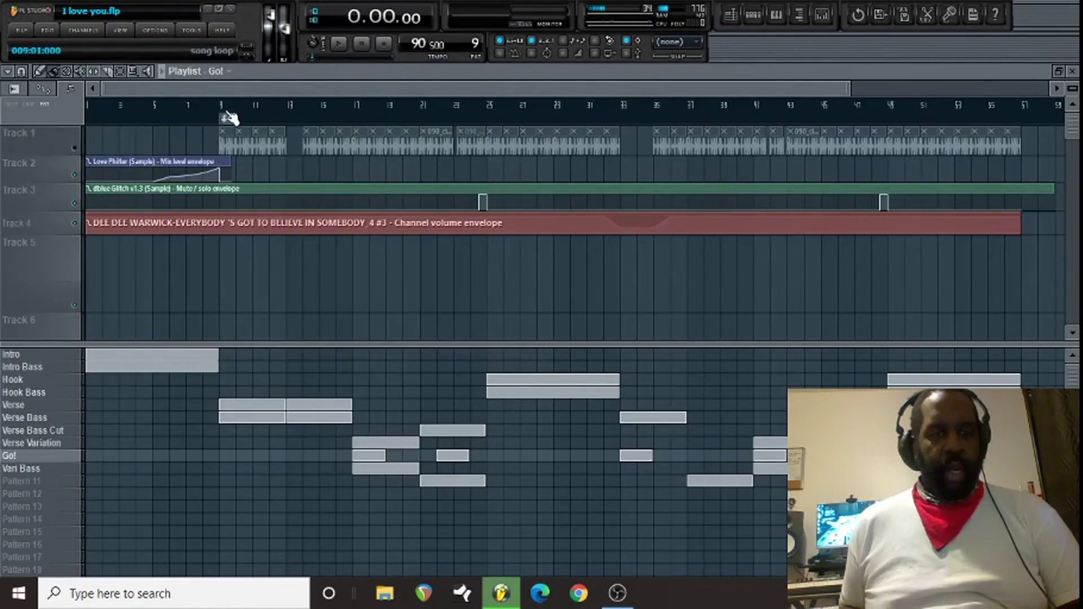
click(358, 105)
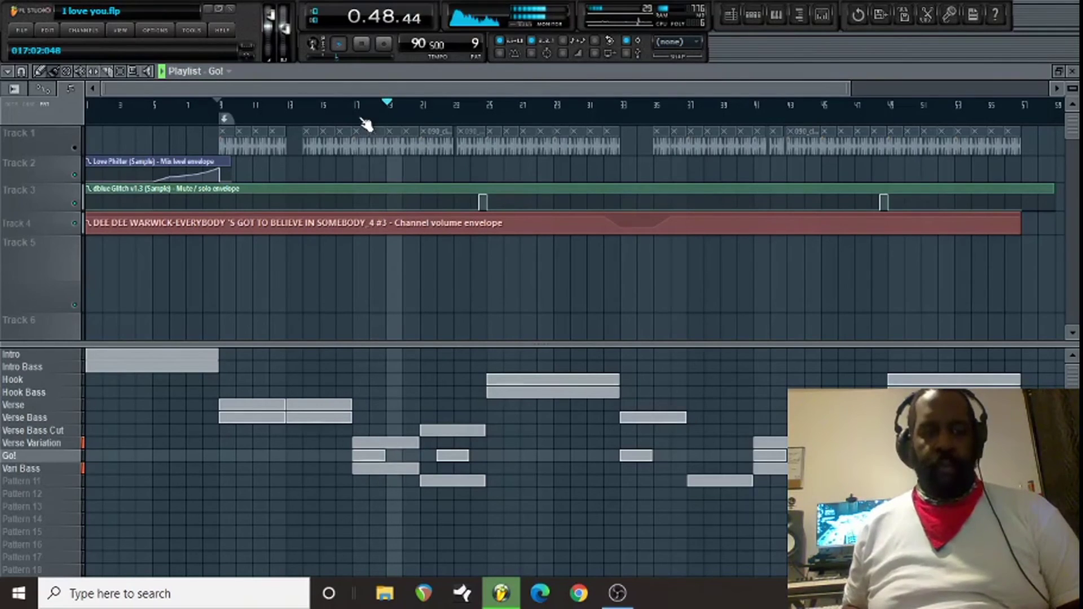
key(space)
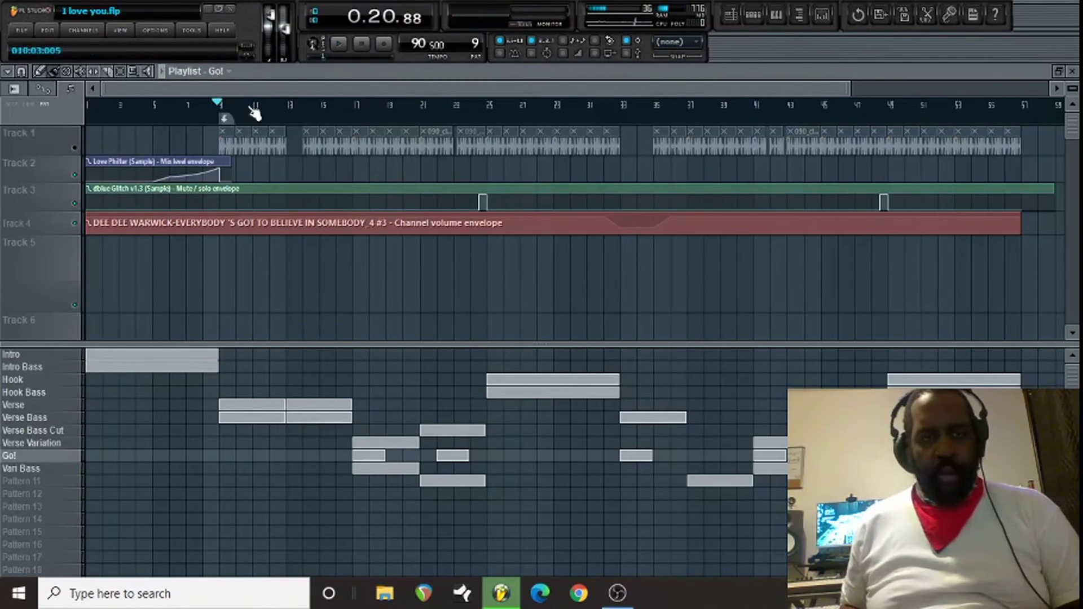
Select Pattern 11, show its channels, play it in pattern mode and close the step sequencer
click(48, 482)
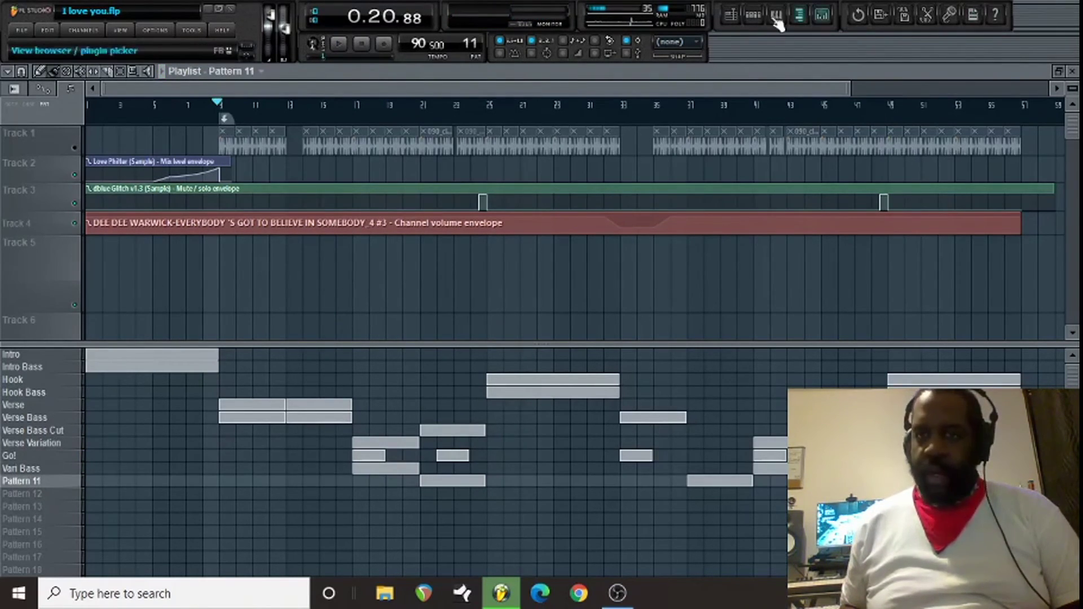
click(754, 18)
click(315, 45)
key(space)
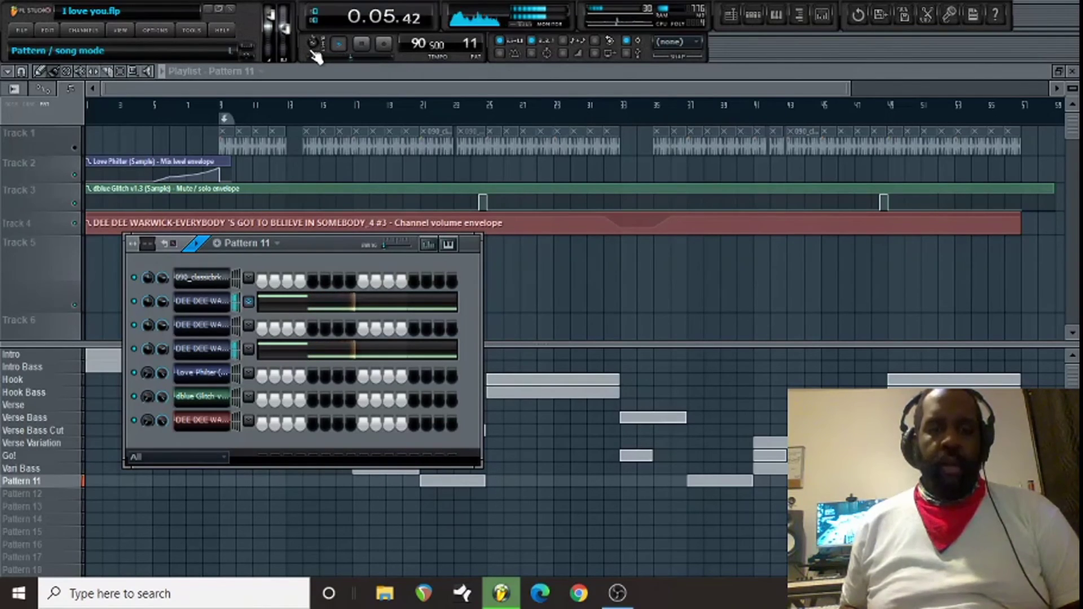
key(space)
key(F6)
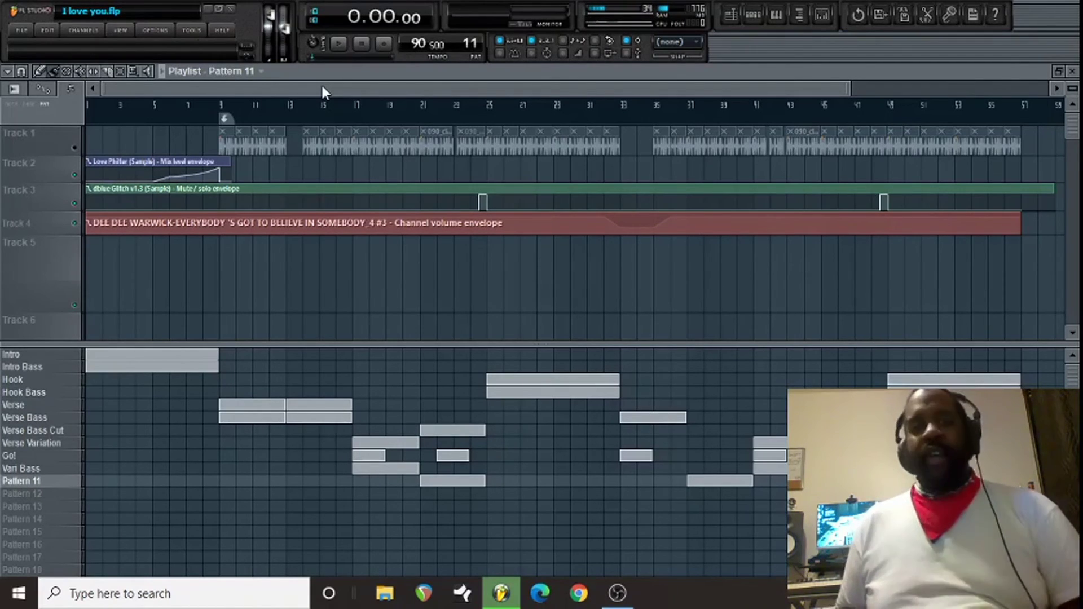
Open the mixer and inspect the Break track's Fruity Parametric EQ 2 and Fruity WaveShaper settings
drag(850, 91, 882, 90)
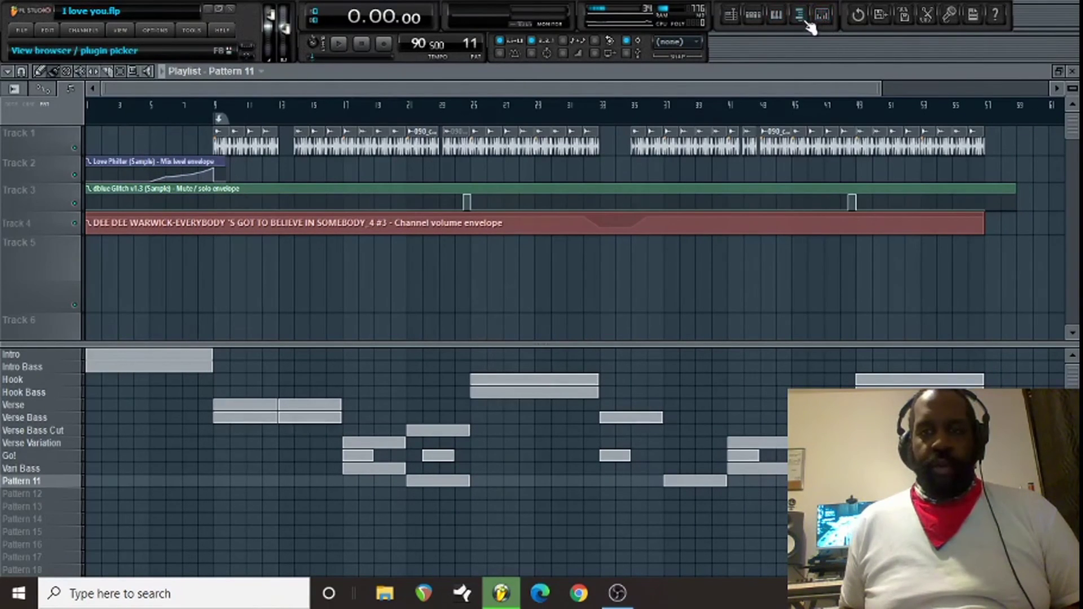
click(799, 15)
click(158, 260)
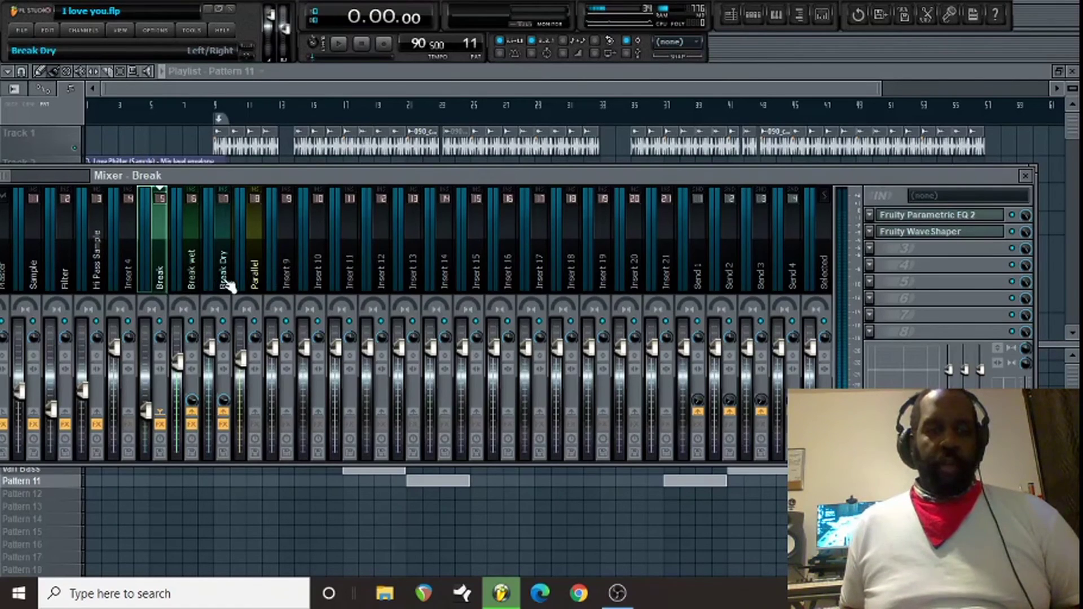
key(Right)
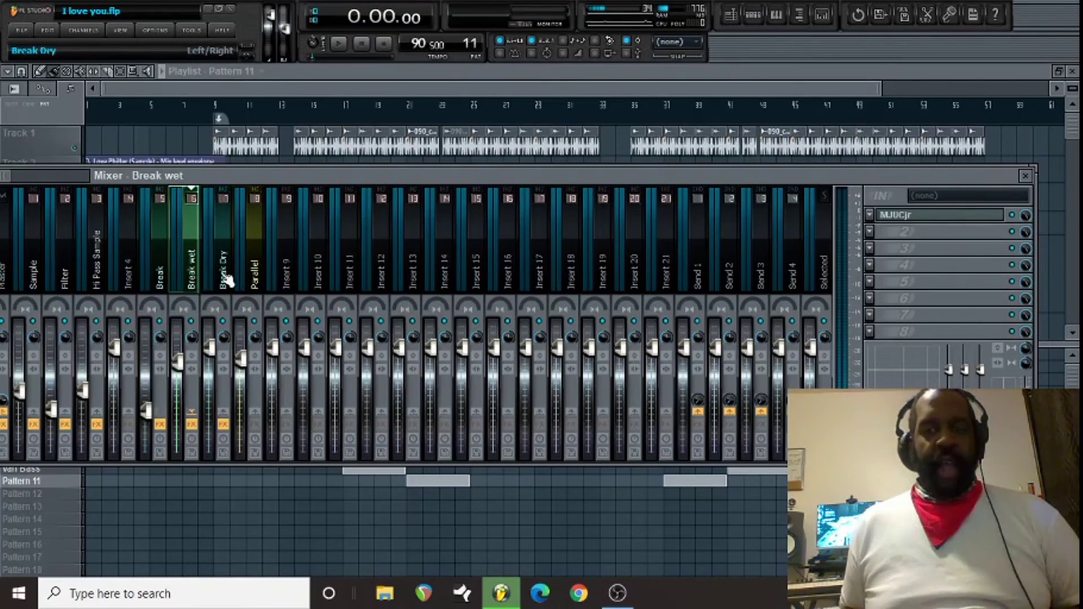
click(166, 269)
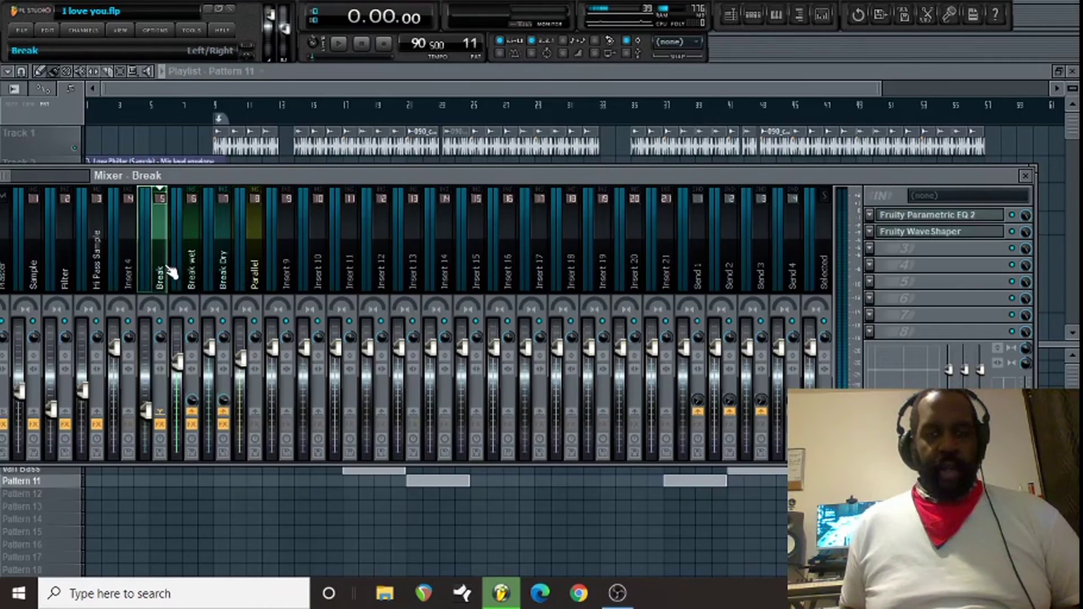
click(985, 217)
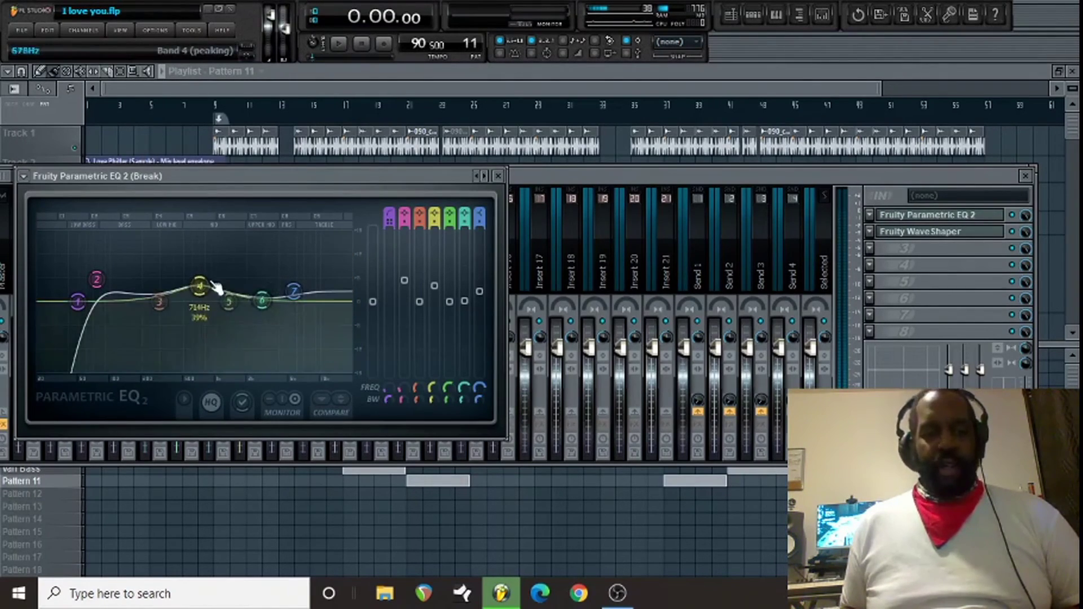
click(959, 231)
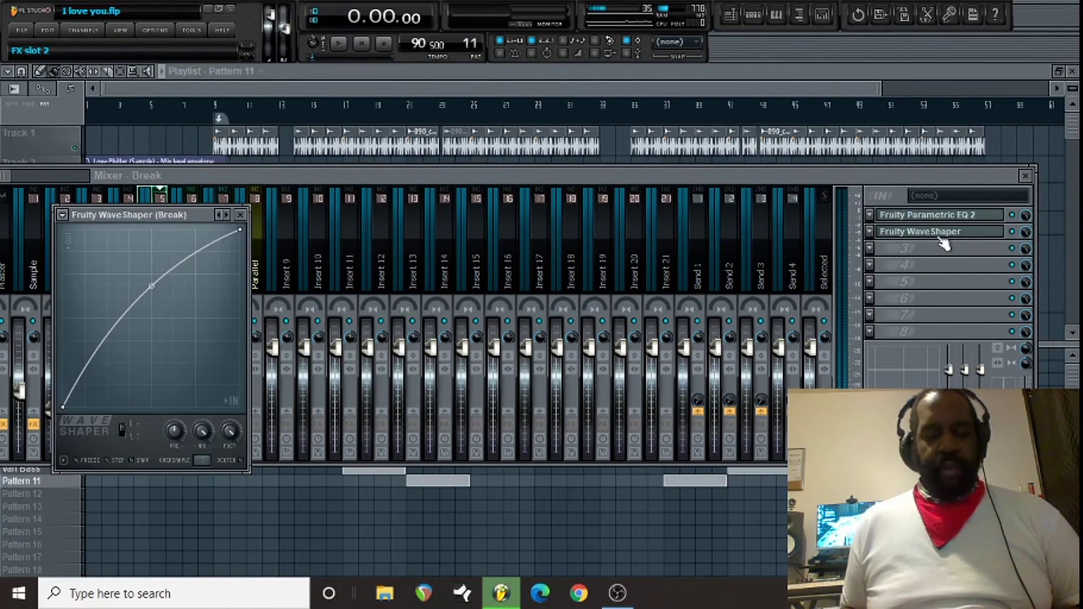
click(940, 236)
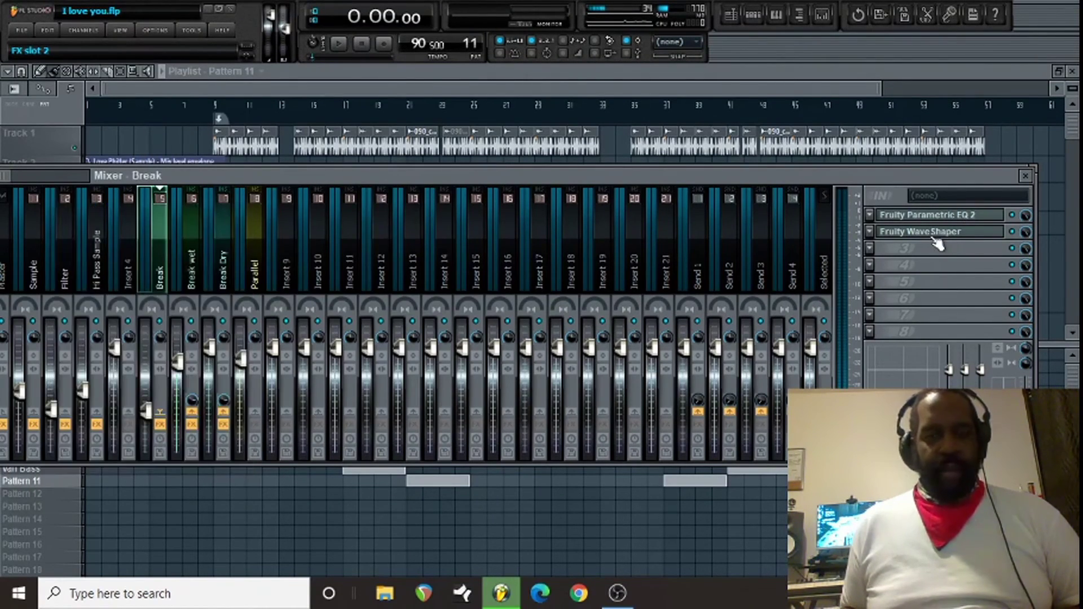
Inspect the MJUCjr compressor on the Break wet and Break Dry mixer tracks, and check the Parallel track's routing
click(201, 259)
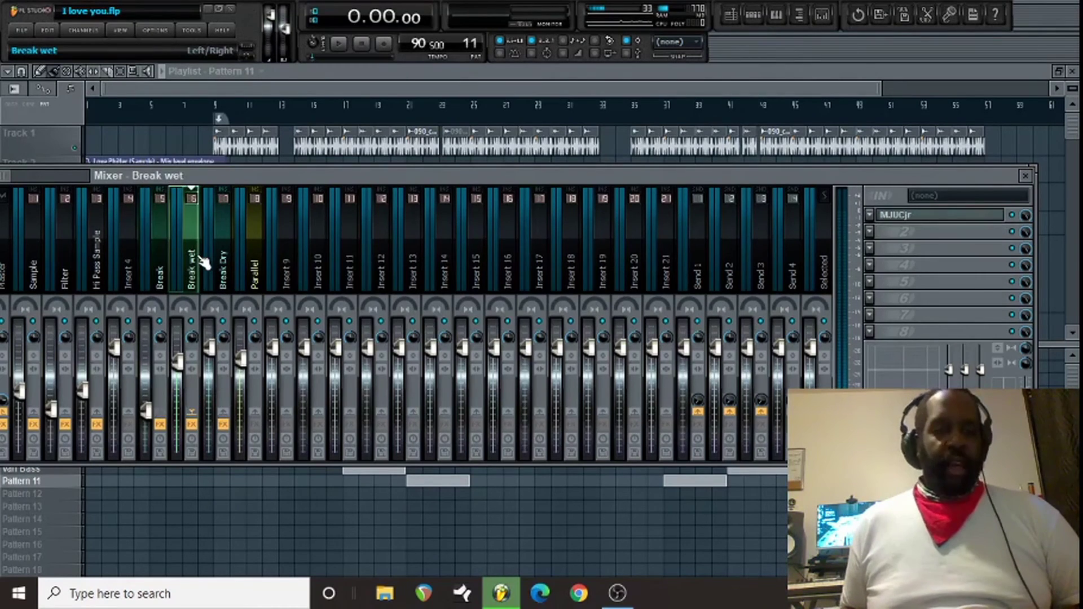
click(959, 220)
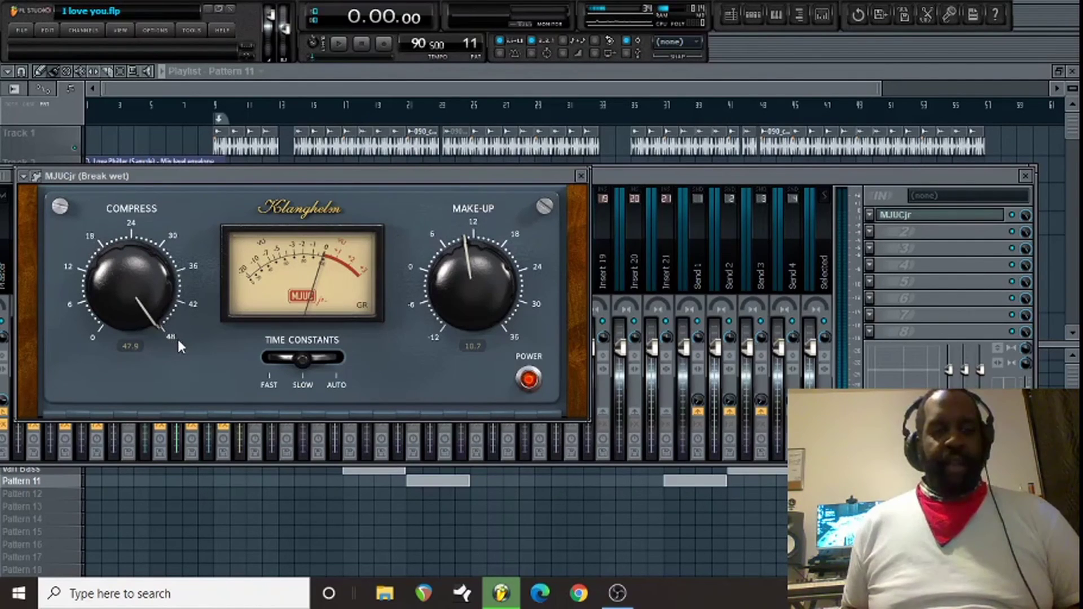
key(Escape)
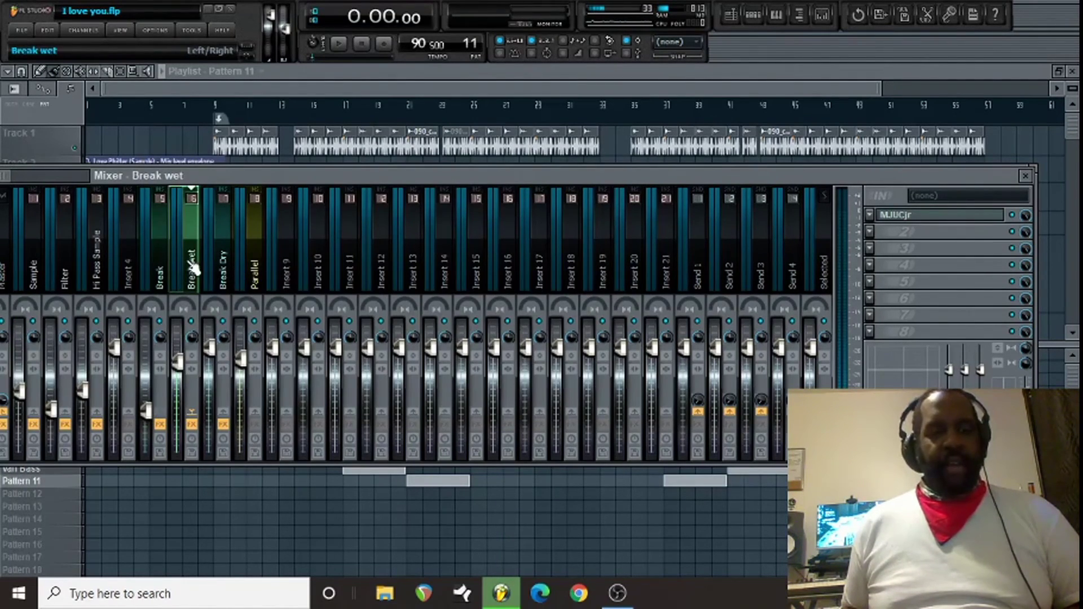
click(168, 283)
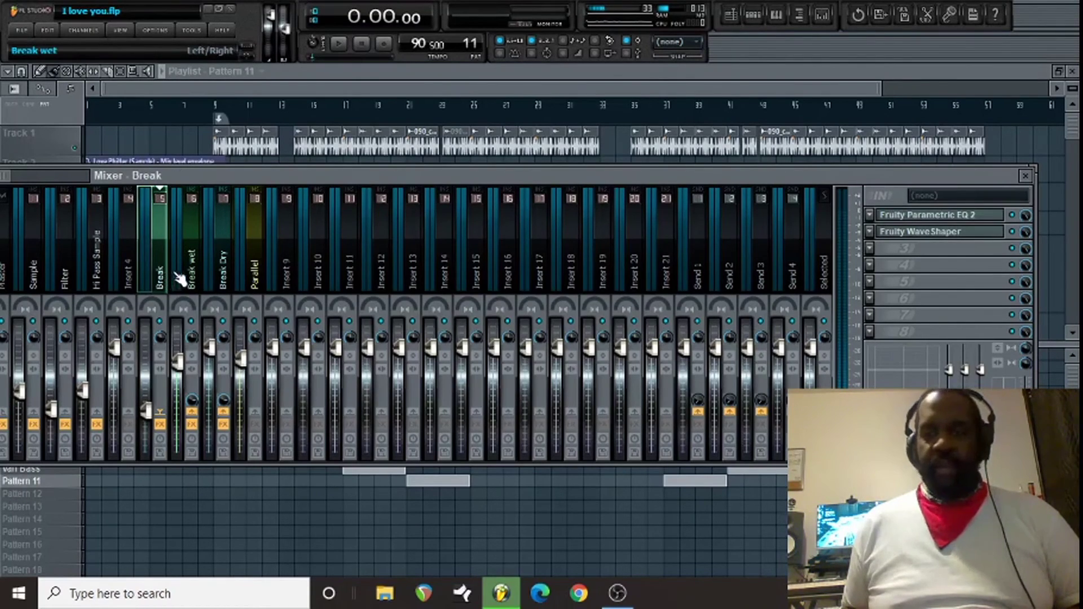
click(223, 271)
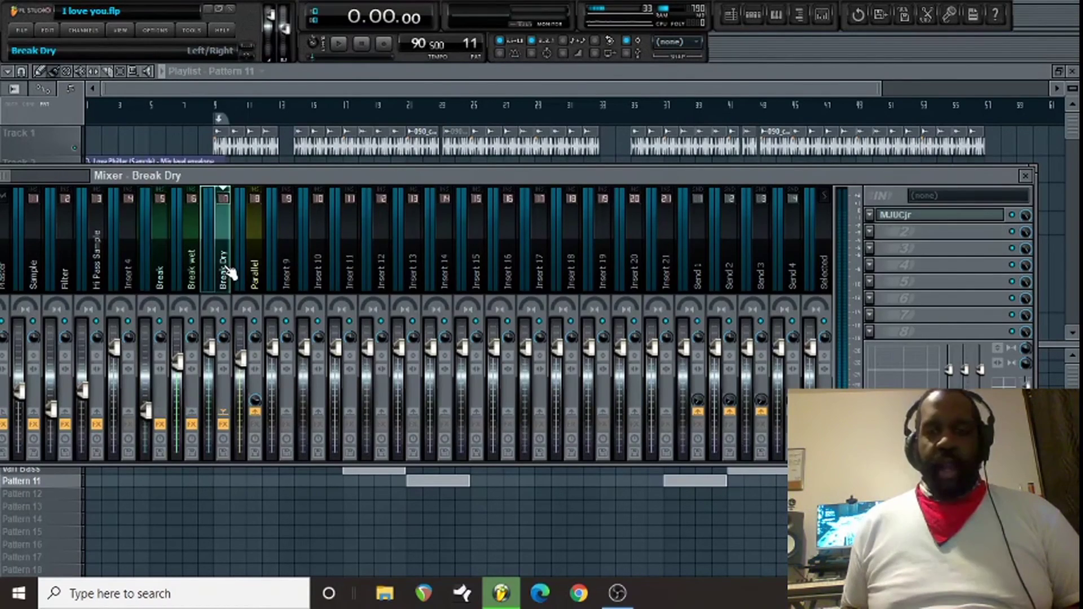
click(989, 226)
click(989, 226)
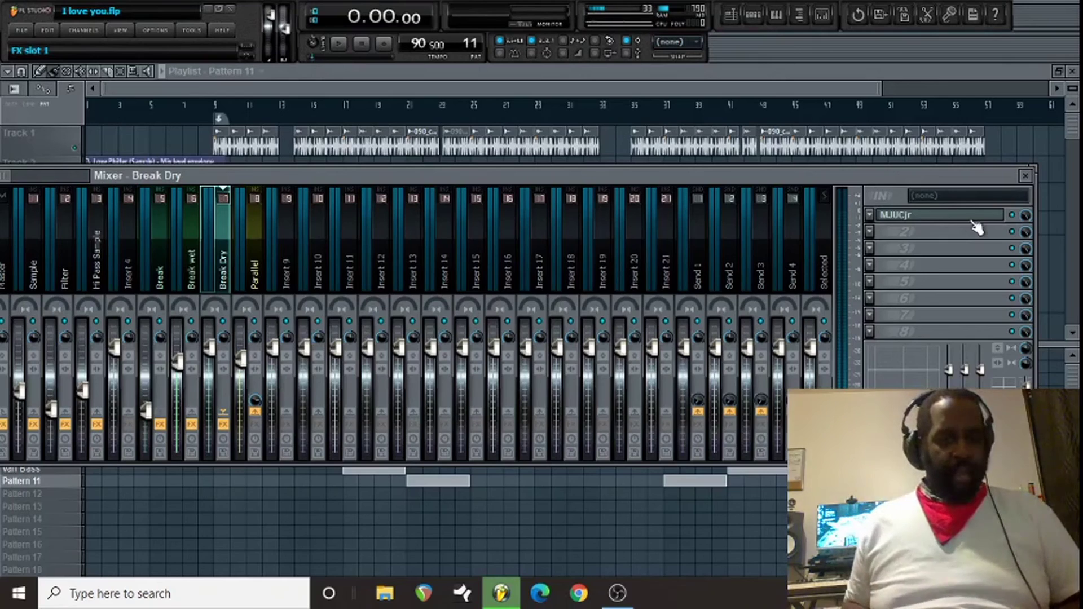
click(255, 261)
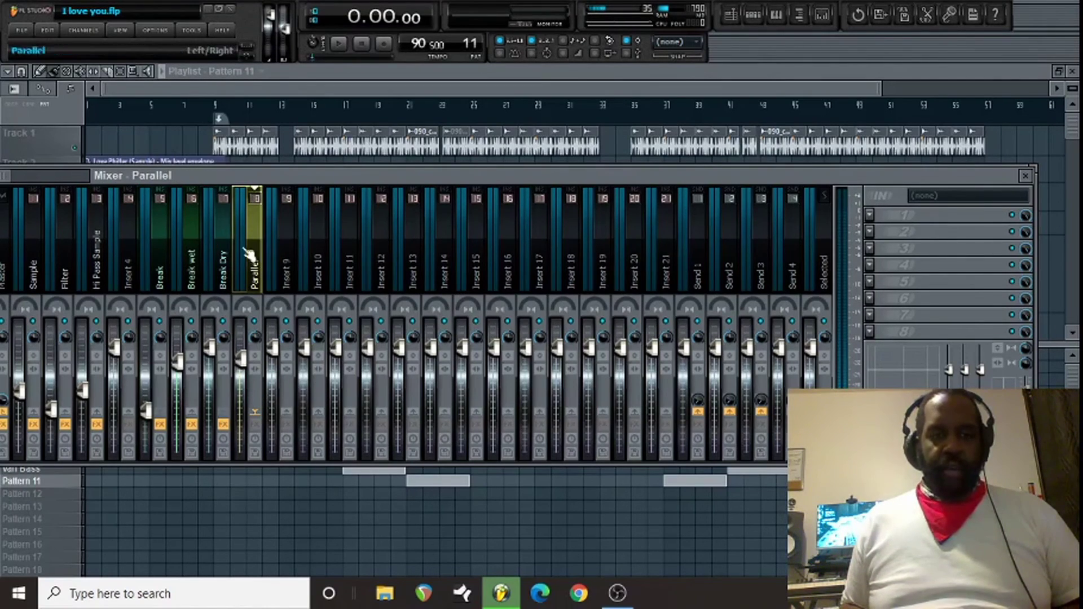
Close the mixer, play the arrangement's Verse section from bar 9 and examine the first drum break clips on Track 1
click(339, 44)
key(F9)
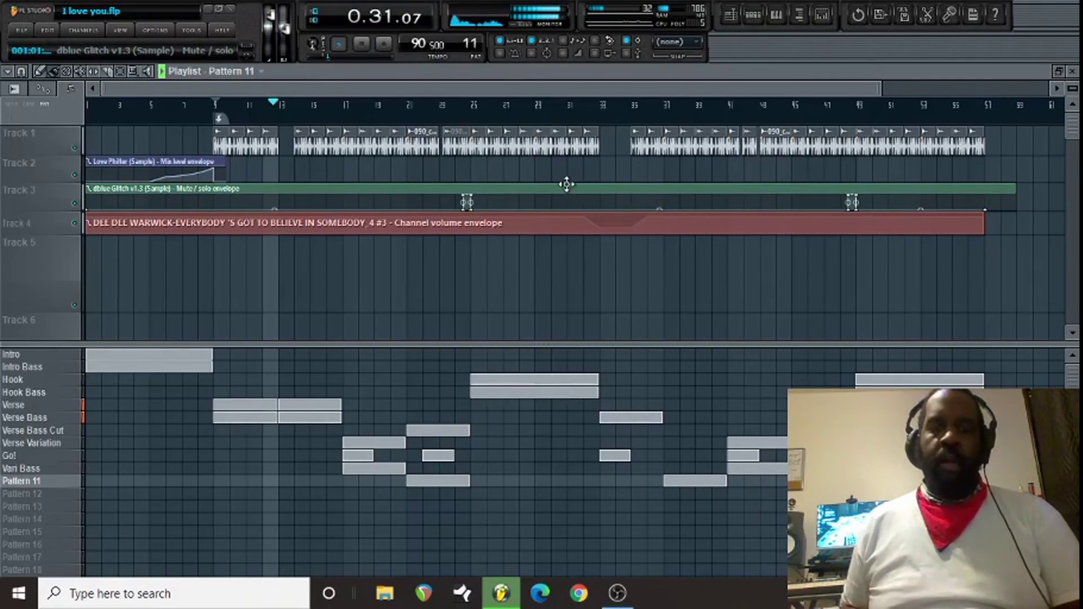
key(space)
drag(883, 90, 331, 138)
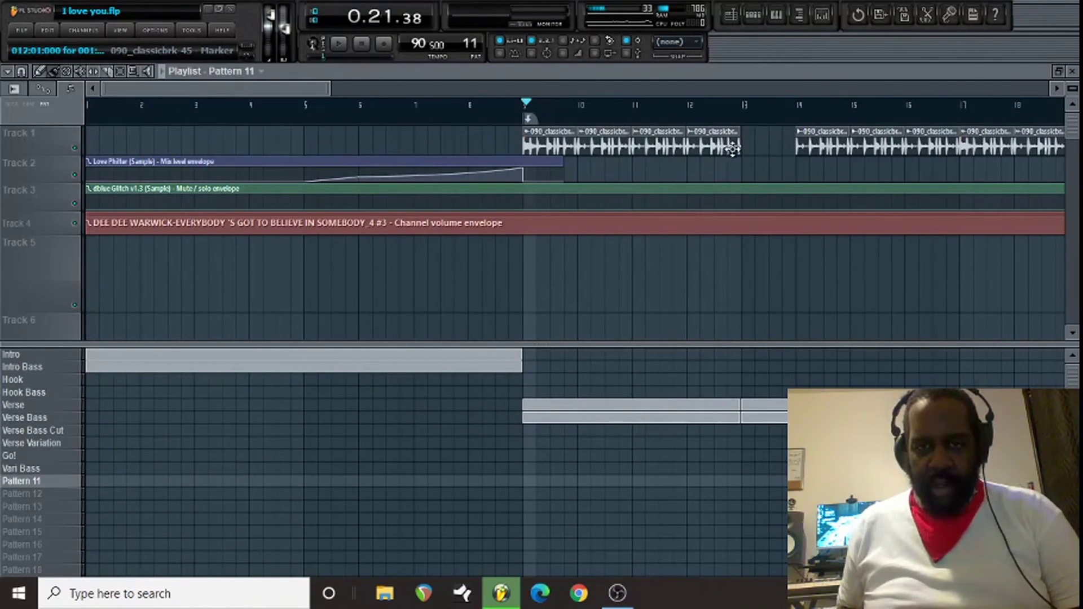
Check the mixer briefly, close it, and play the arrangement from just before bar 9 through the verse sections up to the Hook
click(824, 15)
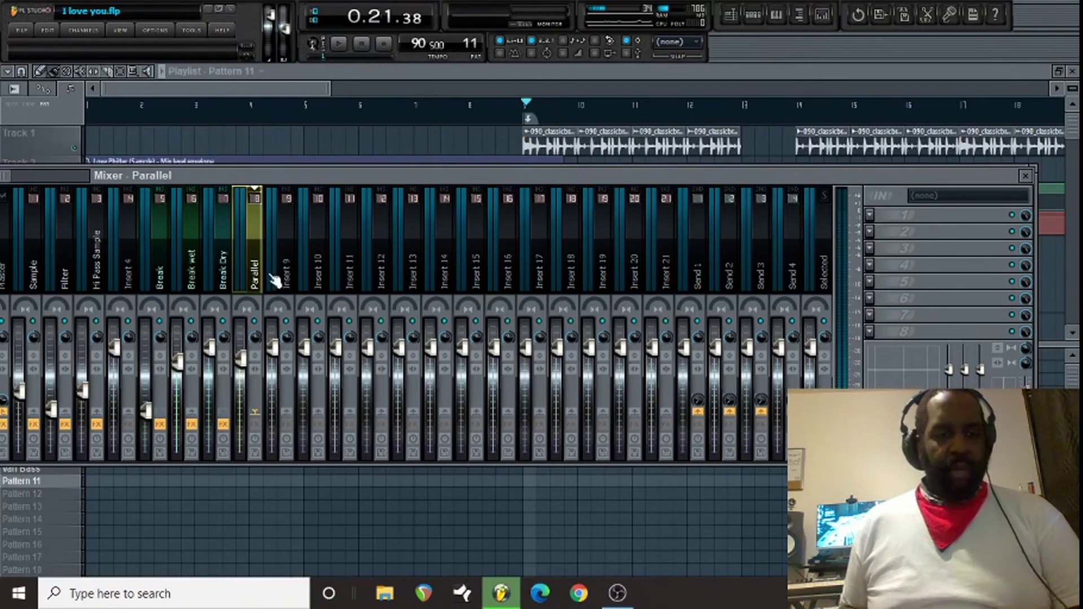
key(F9)
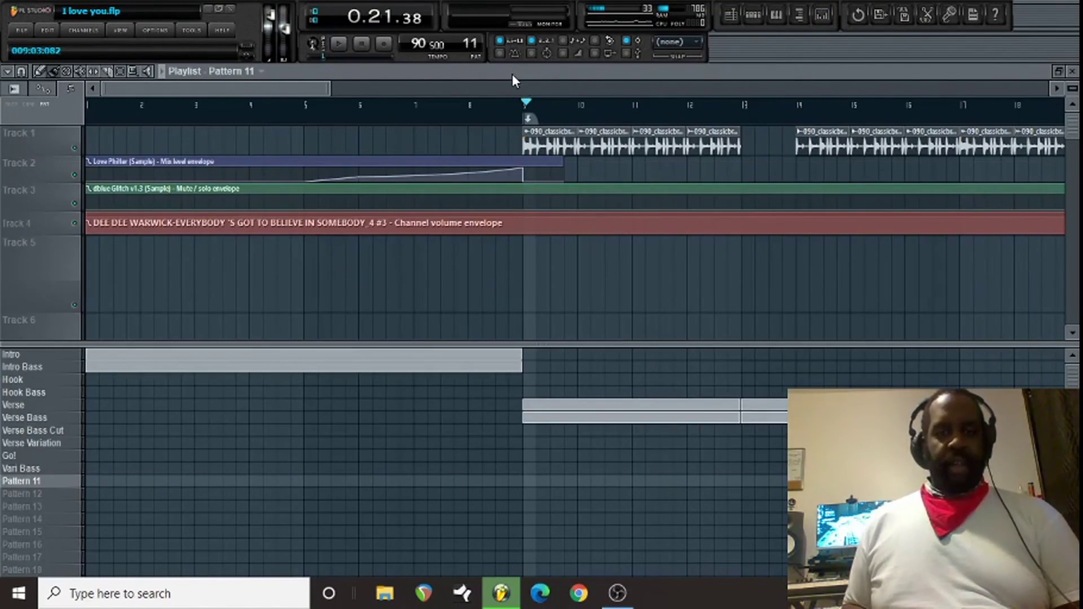
key(space)
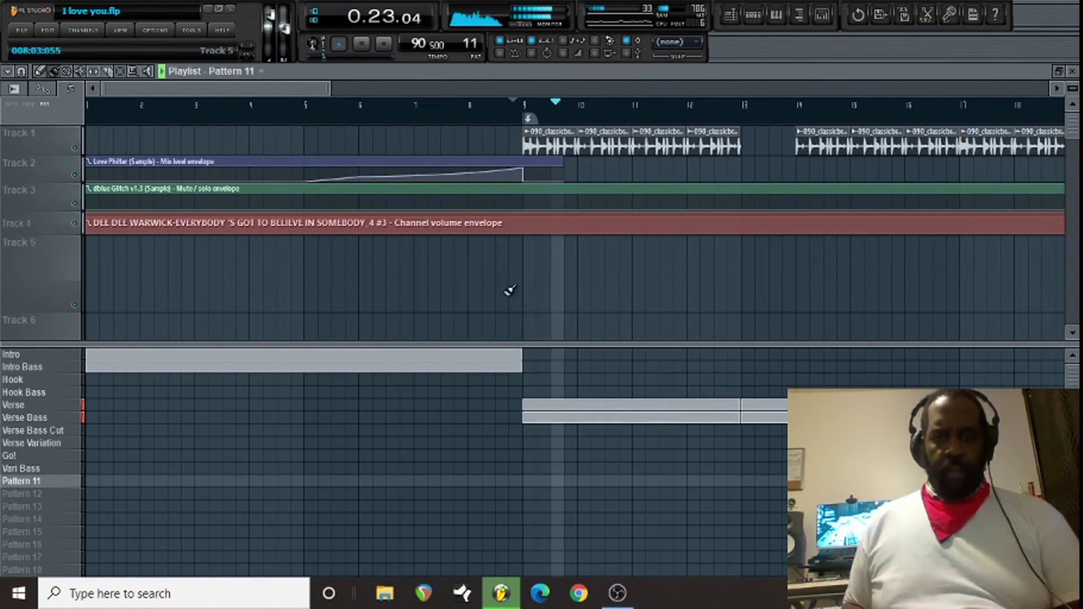
scroll(503, 289, down, 3)
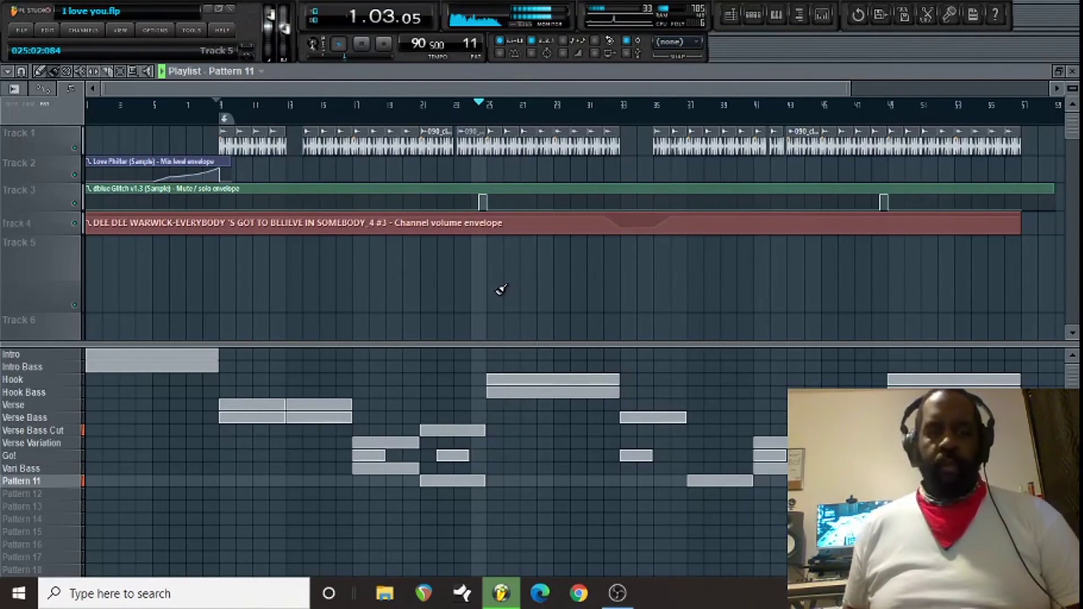
key(space)
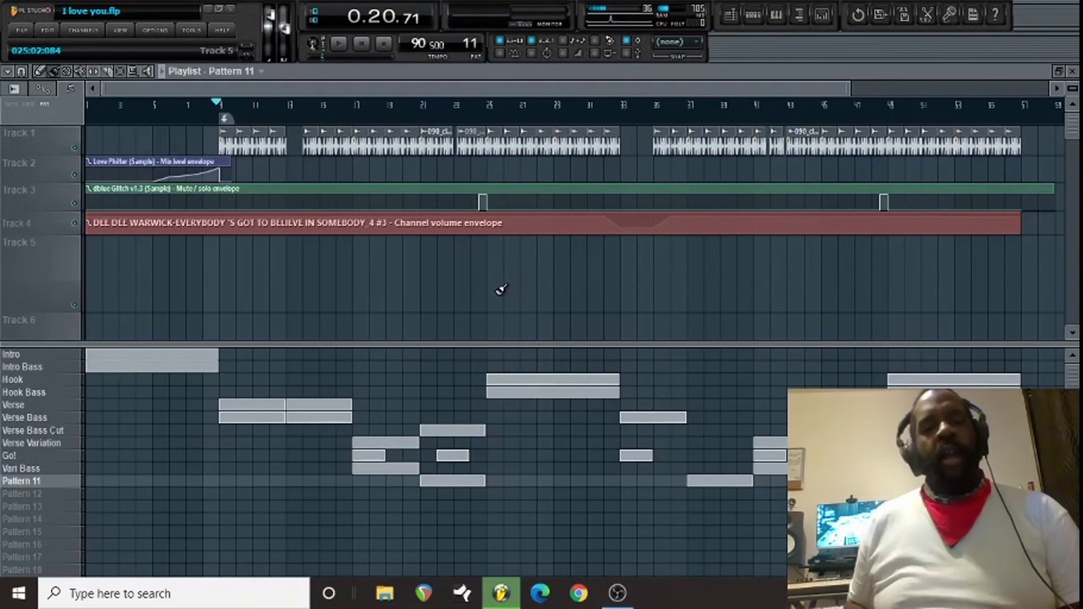
Examine the Hook Bass pattern's sample slices in the piano roll and play the arrangement's Hook section from about bar 25
click(40, 393)
key(F6)
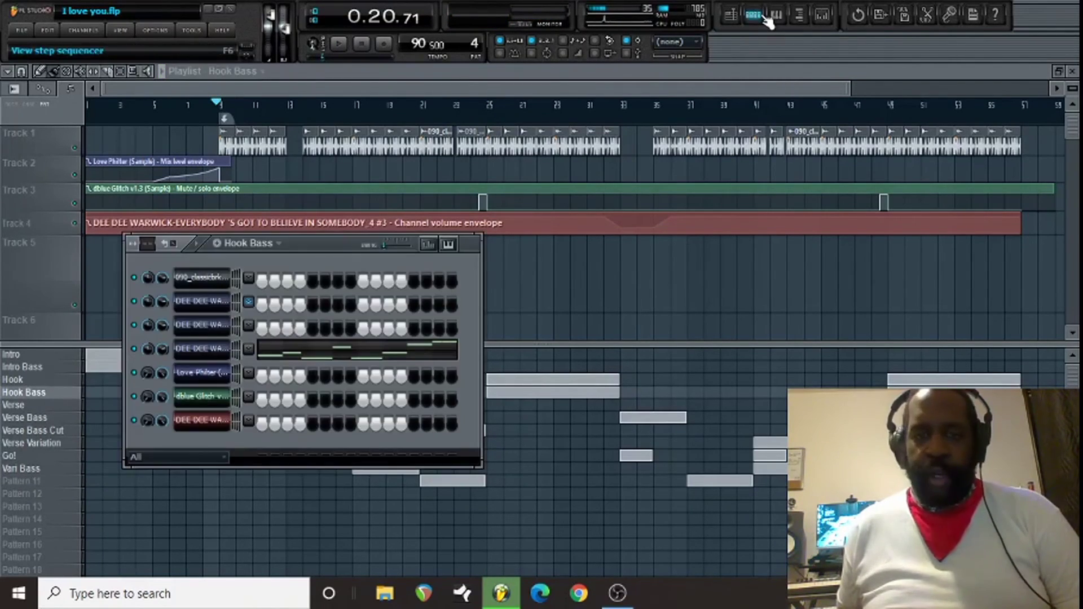
click(279, 347)
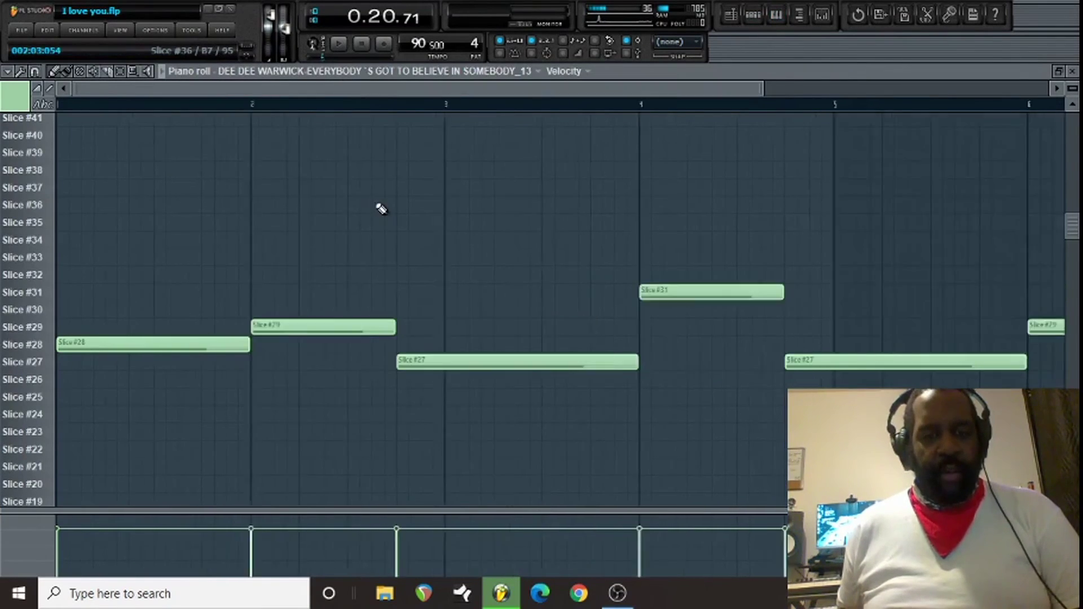
click(322, 46)
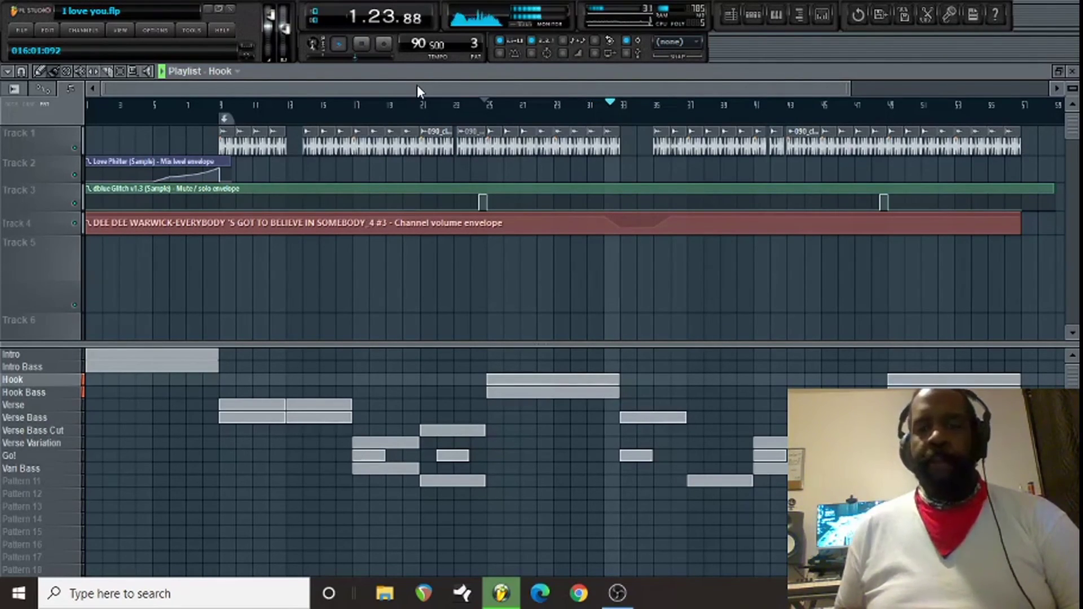
key(space)
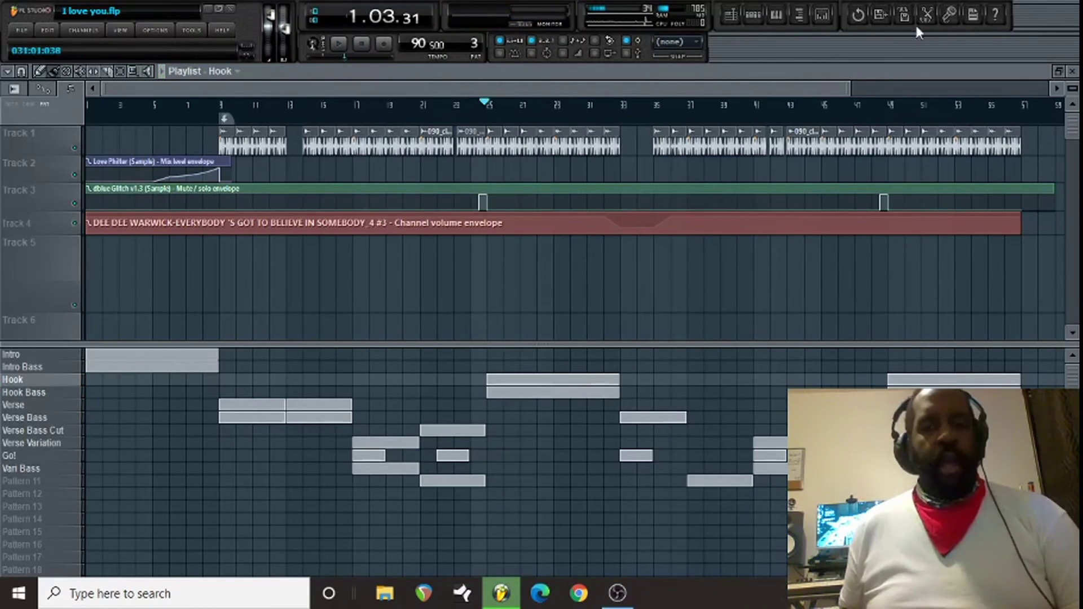
Show the Master track's effect slots in the mixer and inspect the Clariphonic DSP MKII equalizer settings
click(832, 20)
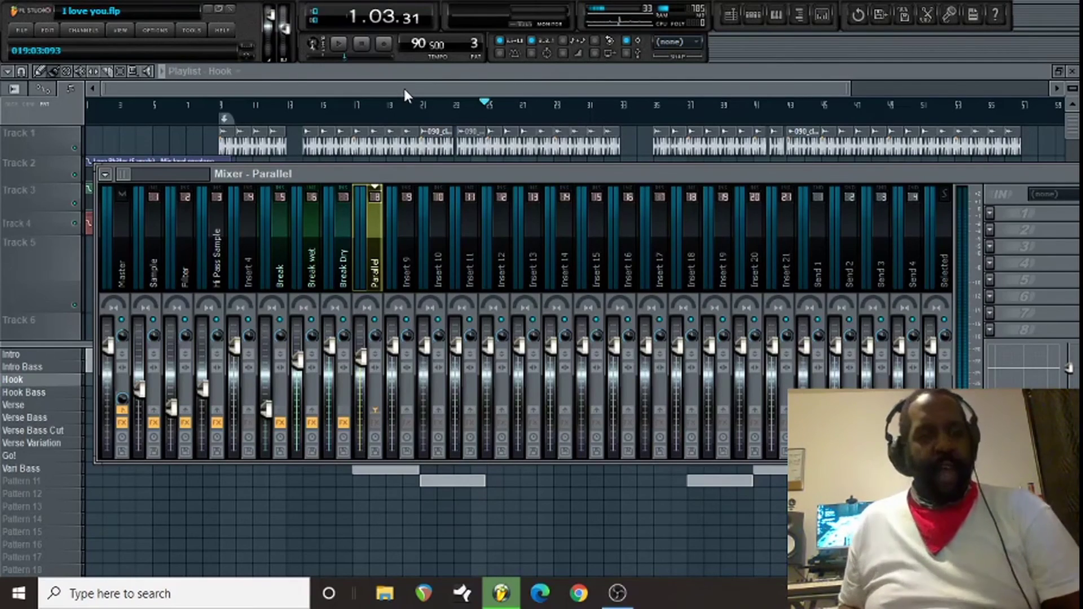
click(121, 234)
drag(963, 178, 709, 183)
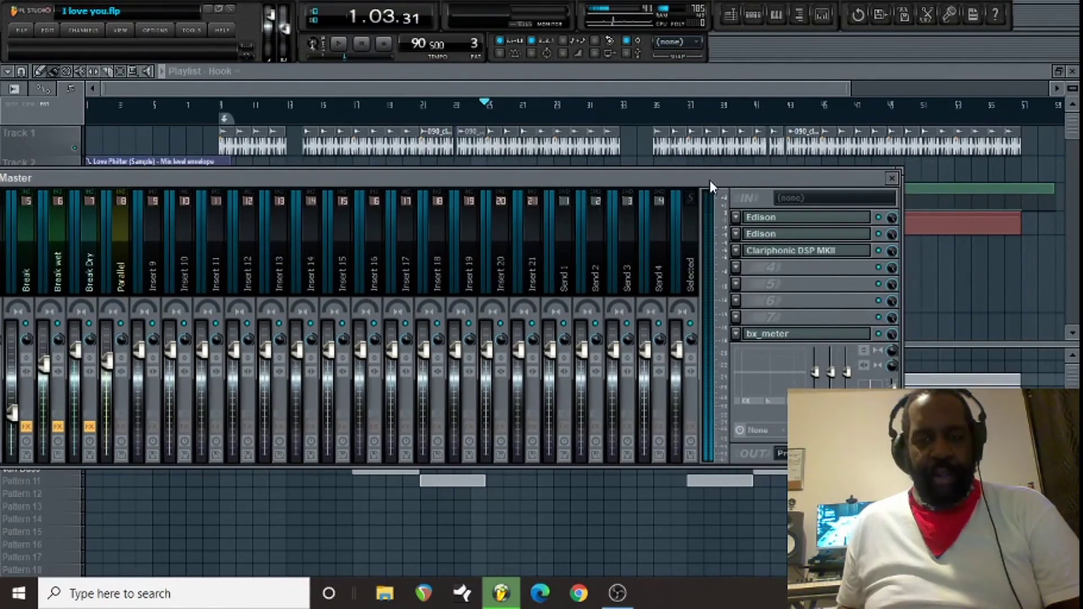
click(827, 252)
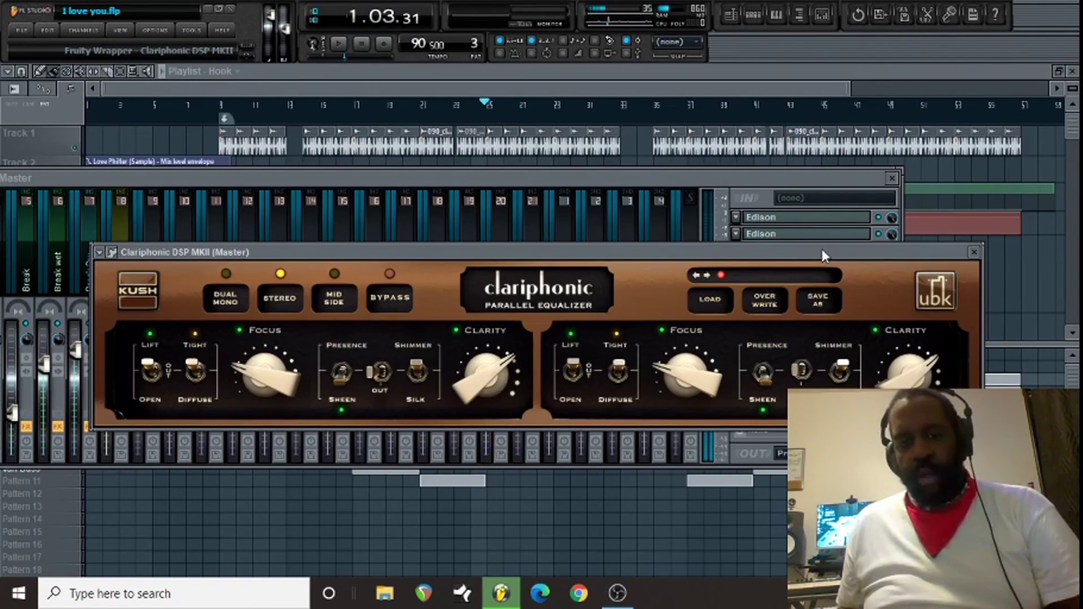